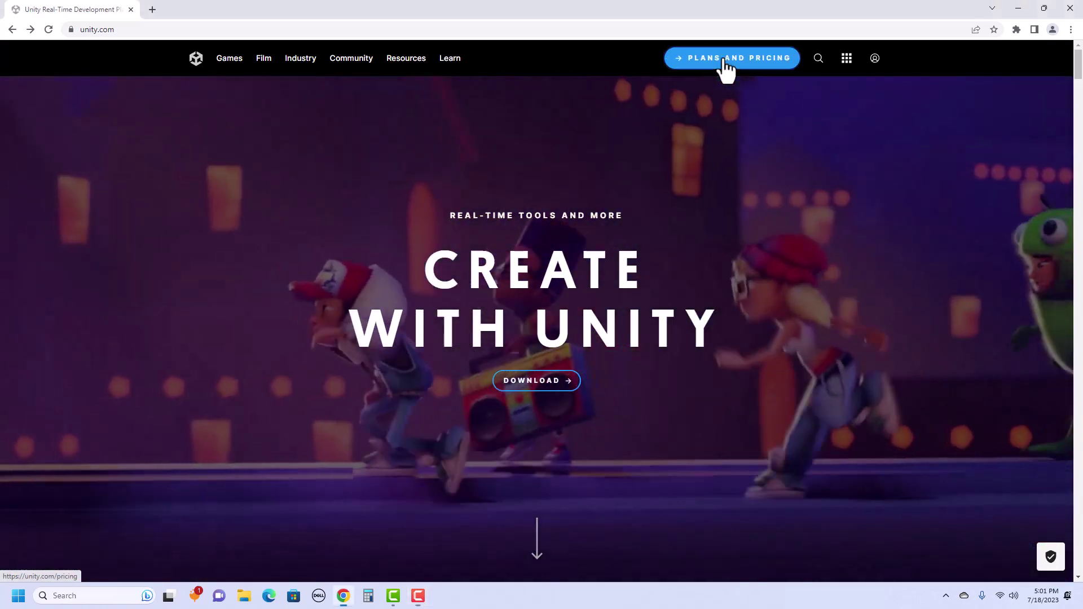
# Go from Plans and Pricing to the Unity Personal download under Student and hobbyist plans.
pyautogui.click(723, 58)
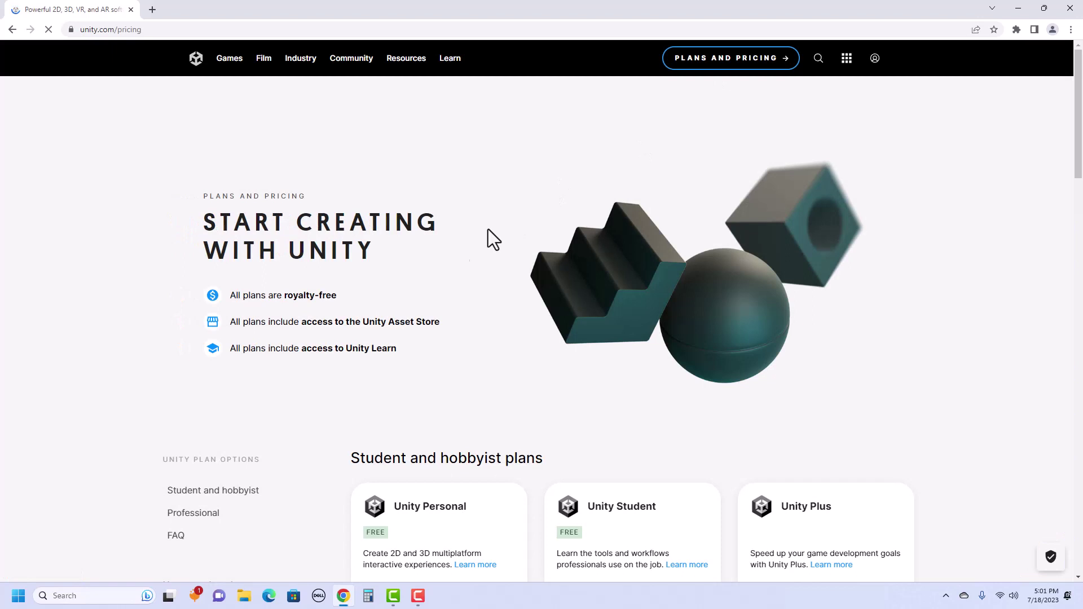
pyautogui.scroll(-4, 390, 239)
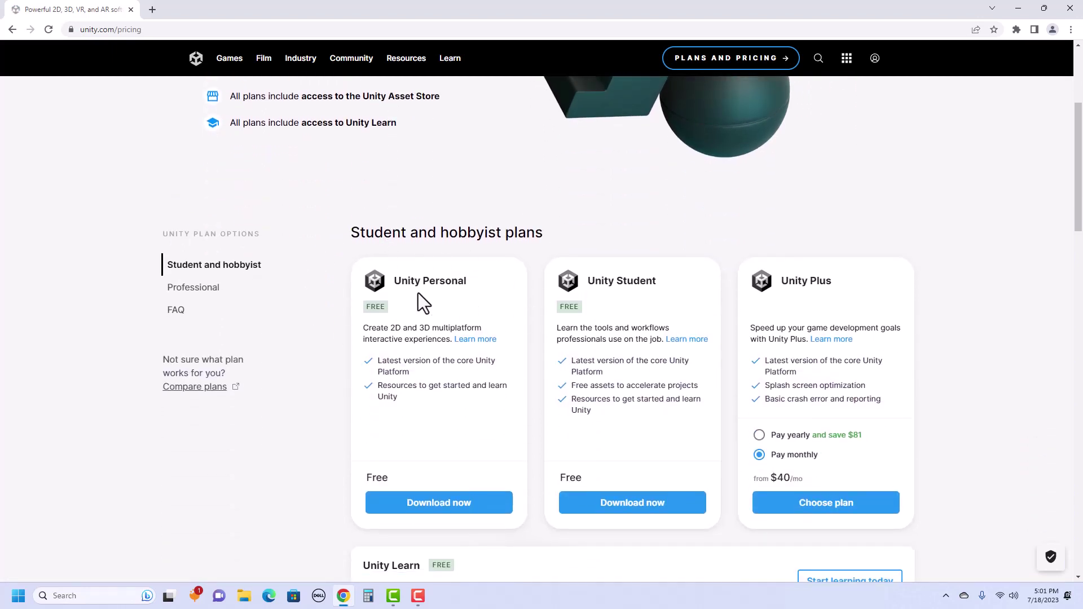
pyautogui.click(433, 504)
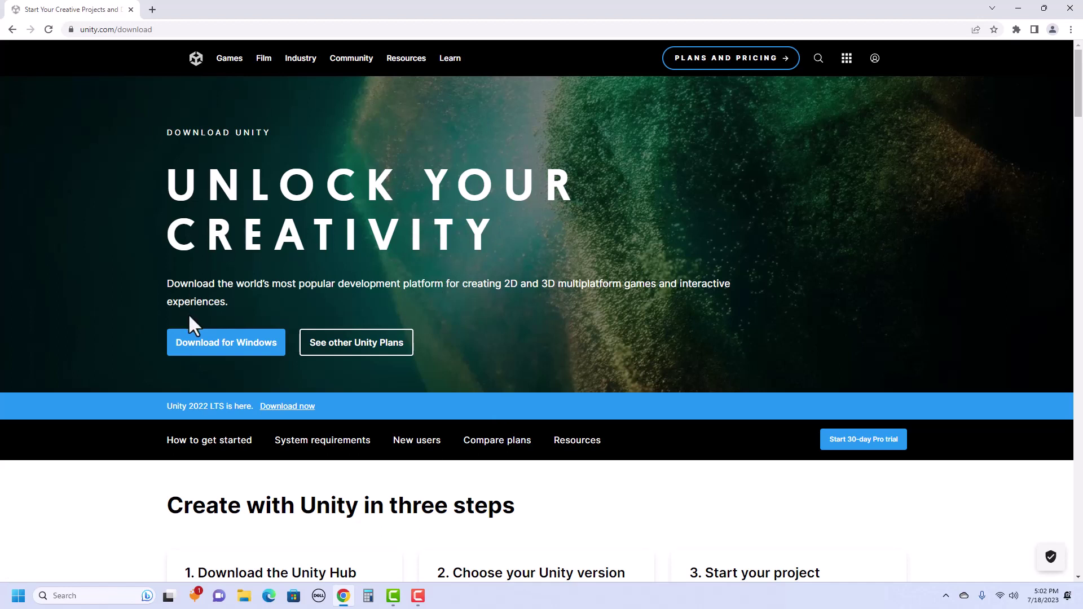
# Download UnityHubSetup.exe for Windows, dismiss the Pathways popup, and run the installer.
pyautogui.click(212, 346)
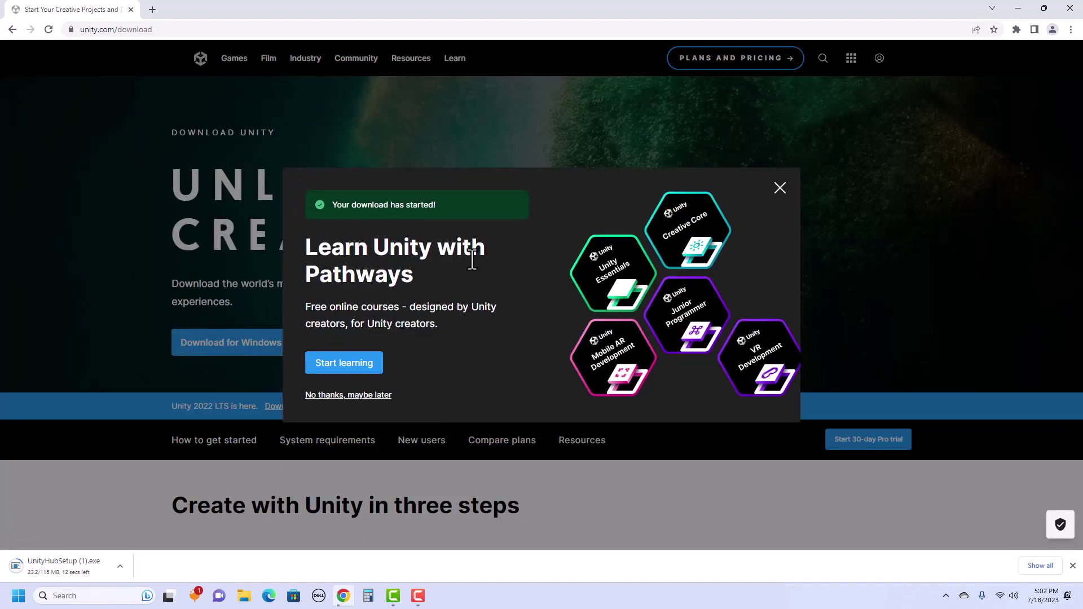
pyautogui.click(779, 187)
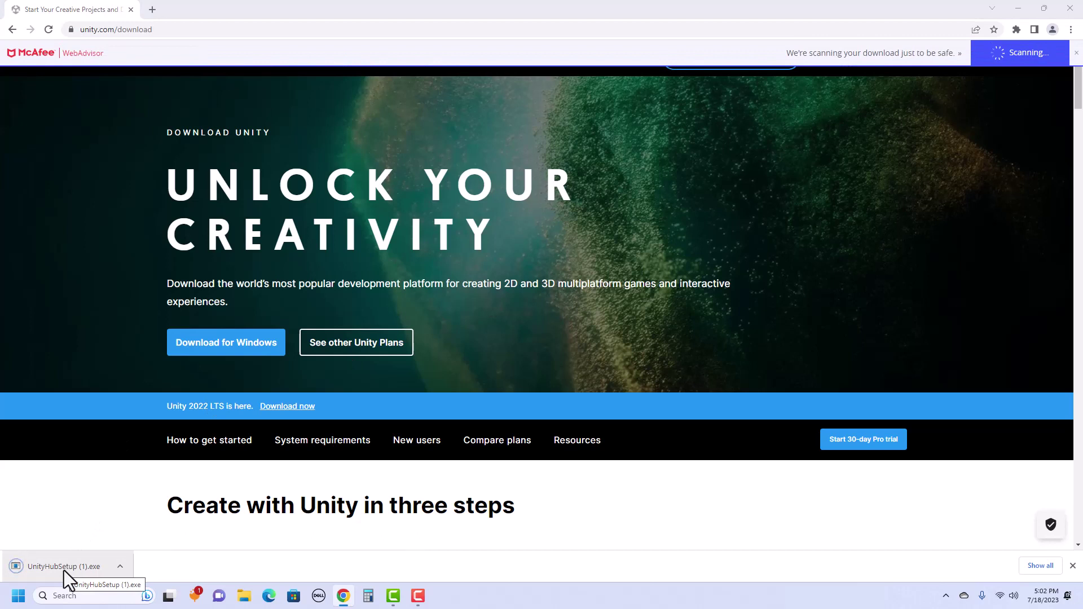
pyautogui.click(60, 567)
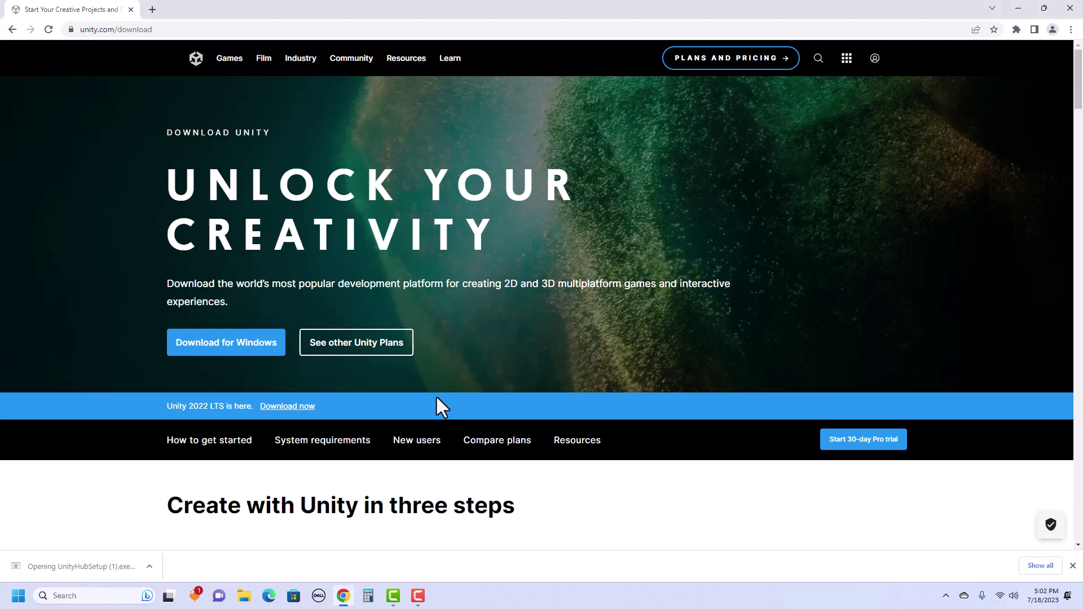
# Accept the license, install Unity Hub to the default folder, and launch it on finish.
pyautogui.scroll(-3, 532, 300)
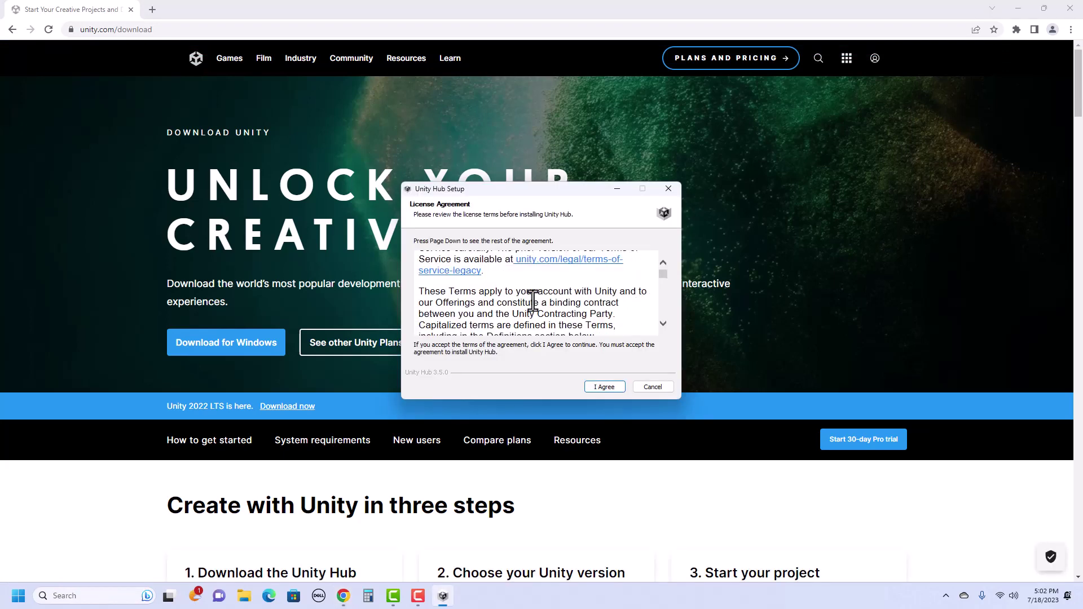
pyautogui.scroll(-6, 533, 300)
pyautogui.click(608, 388)
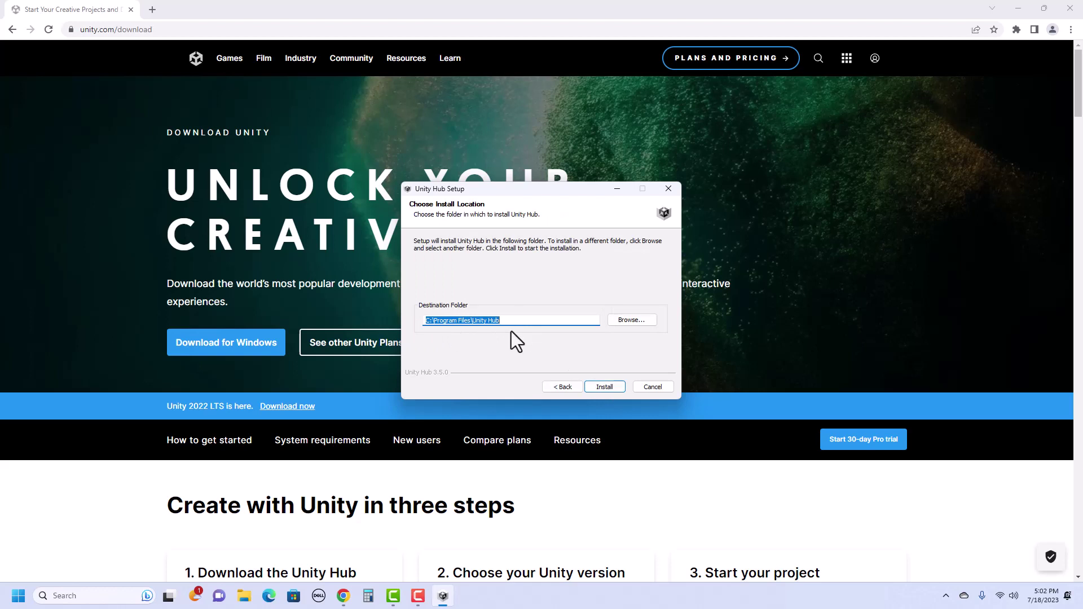
pyautogui.click(597, 391)
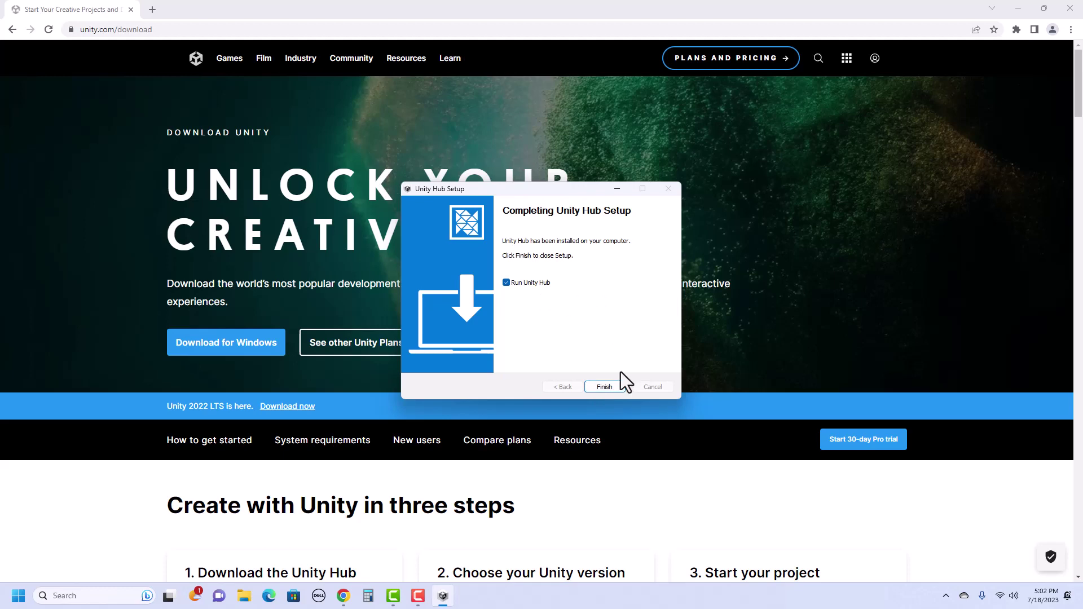
pyautogui.click(605, 388)
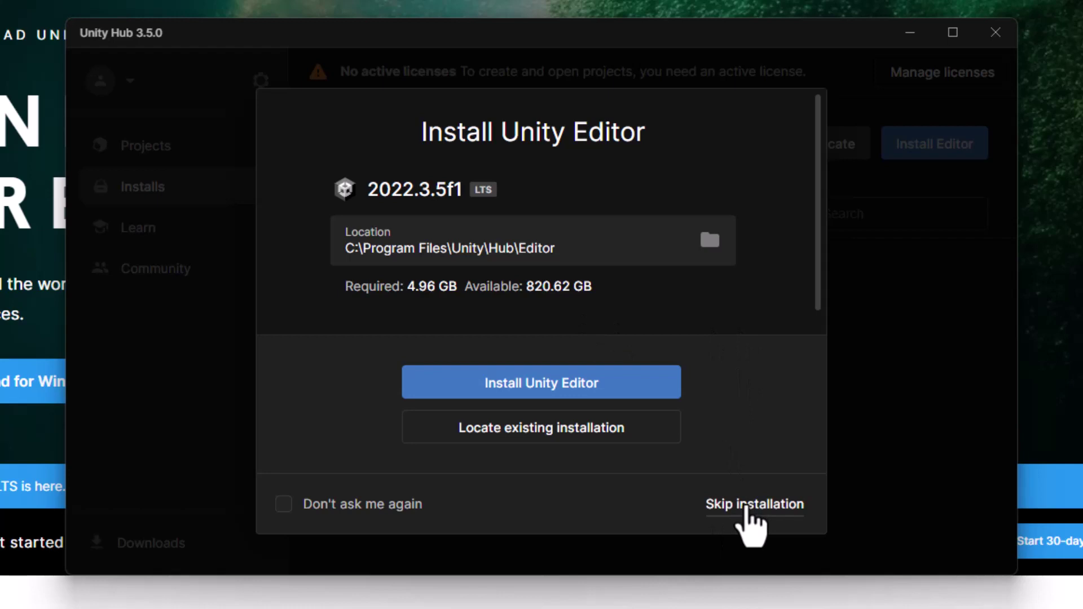
# Skip the 2022.3.5f1 editor install and go to the editor Archive from Install Editor.
pyautogui.click(750, 505)
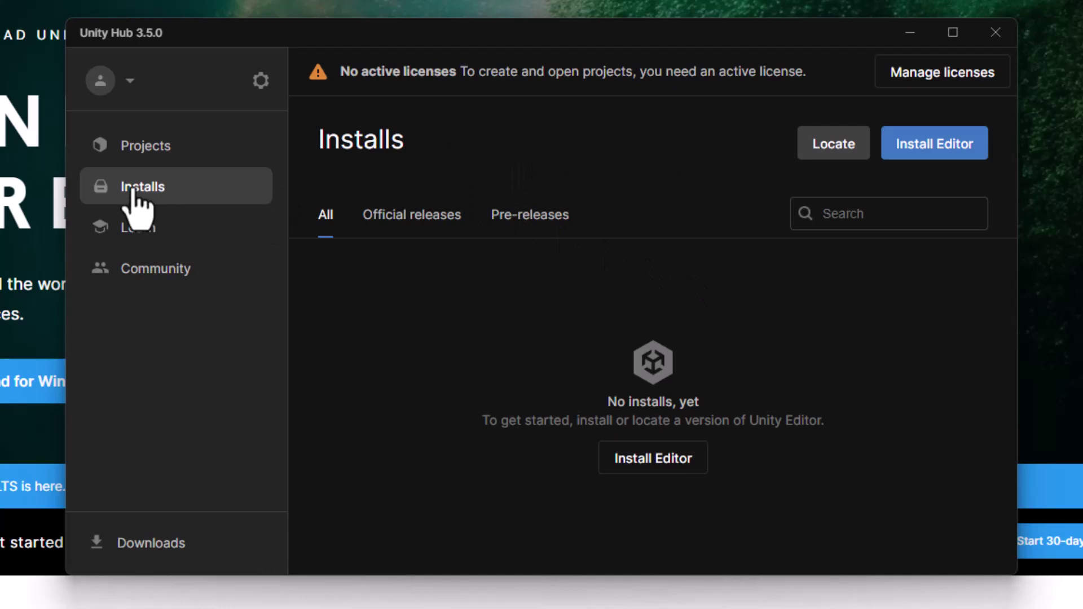
pyautogui.click(928, 146)
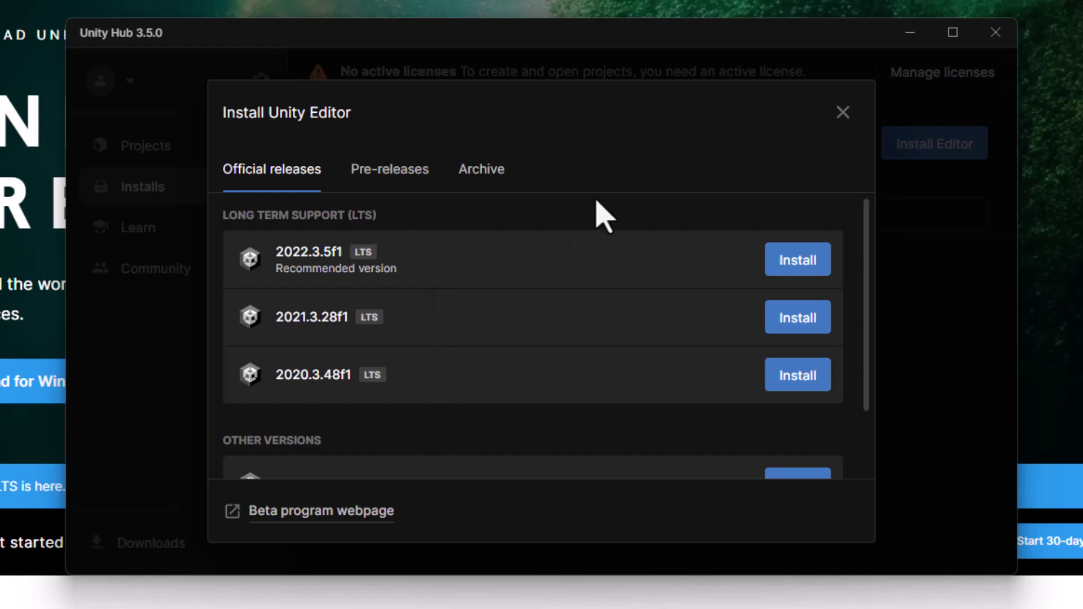
pyautogui.click(483, 176)
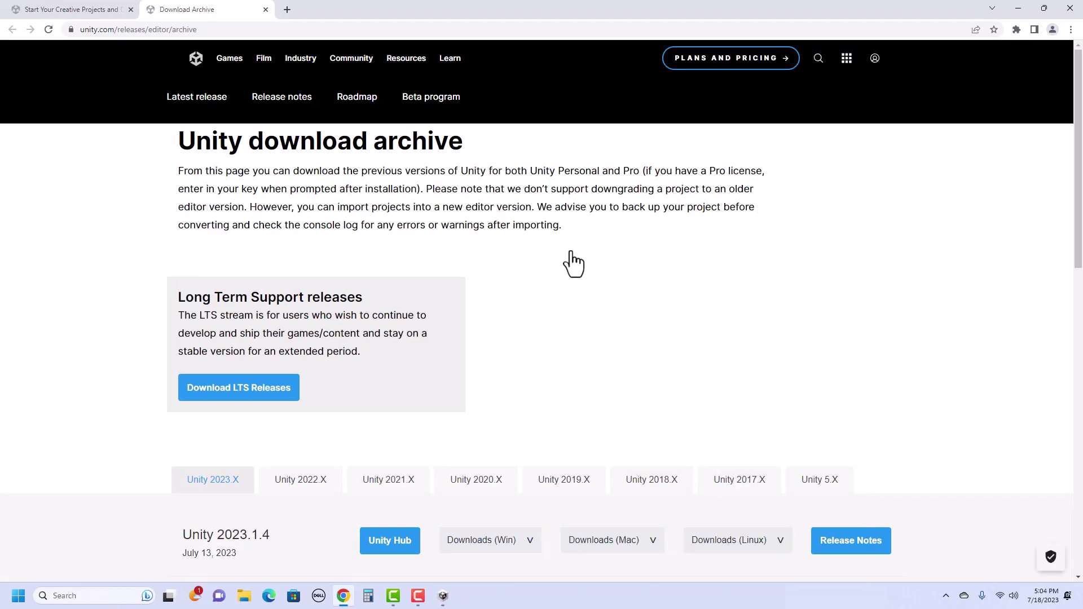
# List the Unity 2022.X releases in the archive and send 2022.3.3 to Unity Hub.
pyautogui.scroll(-5, 558, 237)
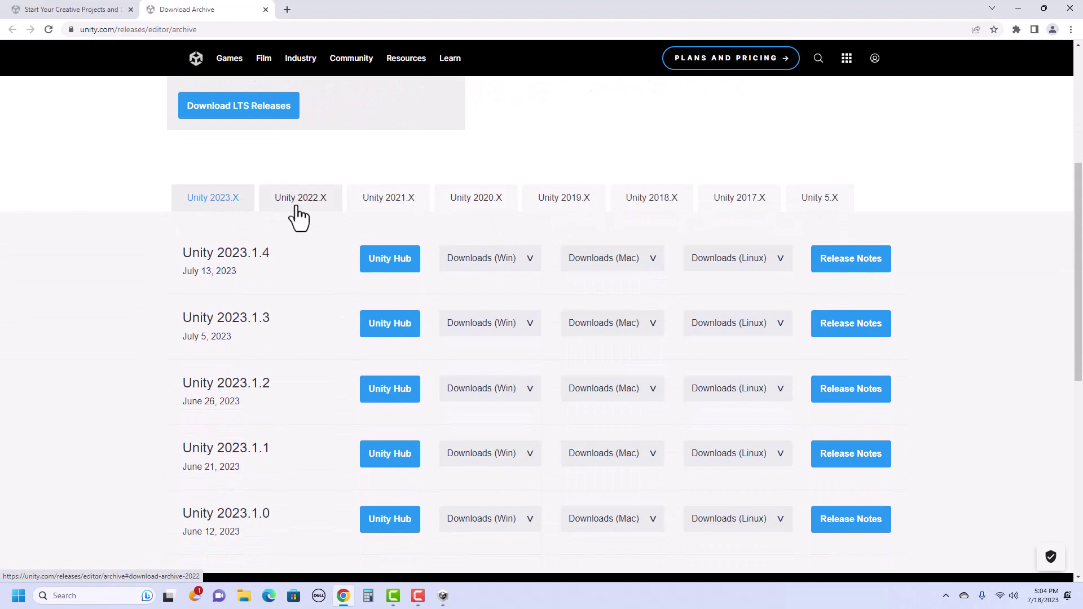
pyautogui.click(314, 213)
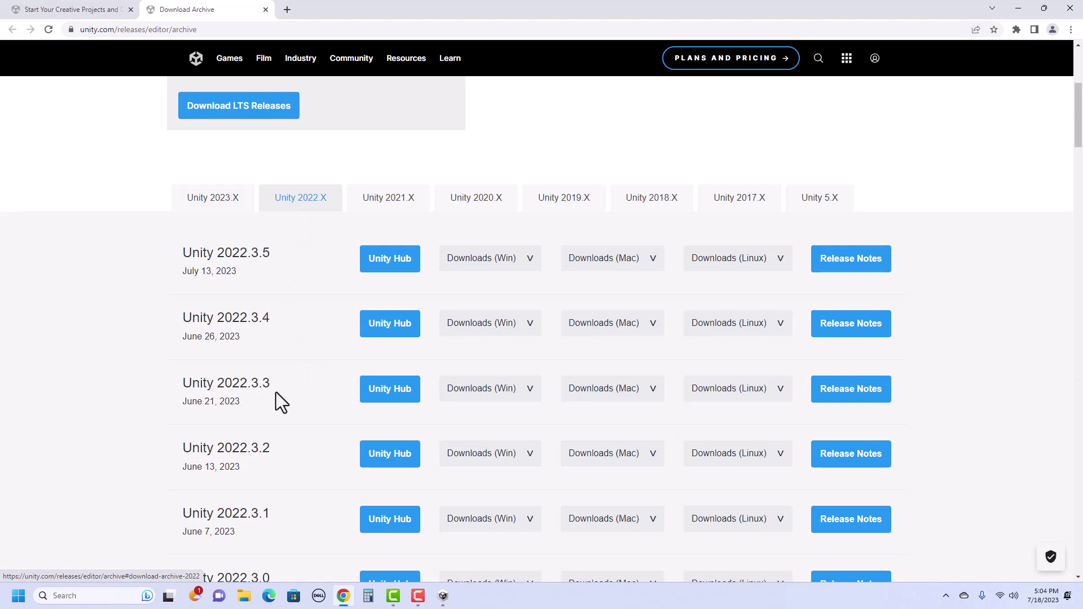
pyautogui.click(387, 396)
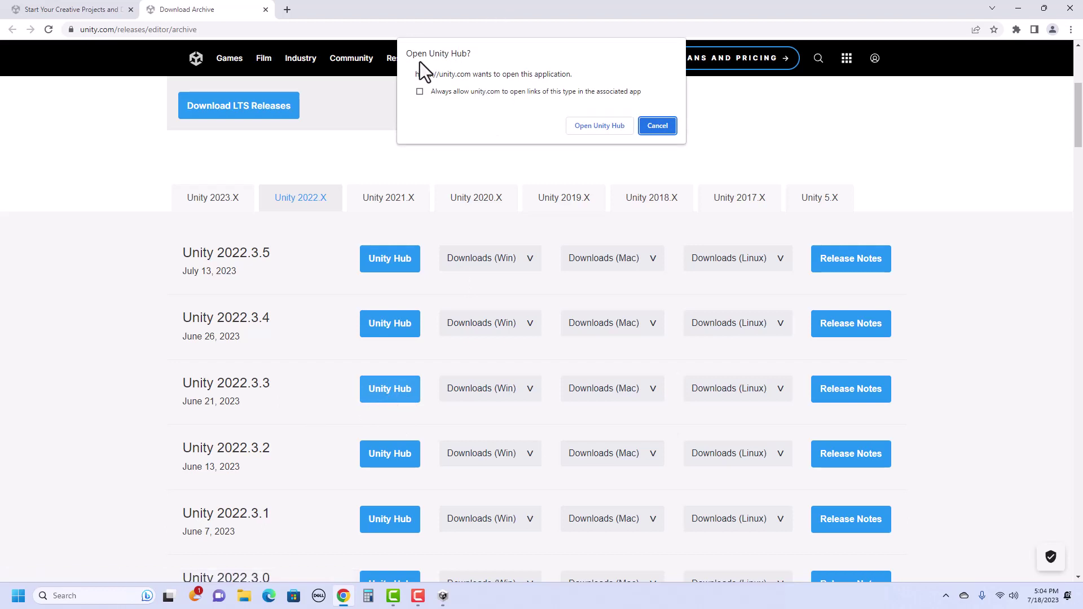
# Hand 2022.3.3f1 to Unity Hub, keeping Visual Studio Community 2022 and adding Windows Build Support (IL2CPP).
pyautogui.click(590, 126)
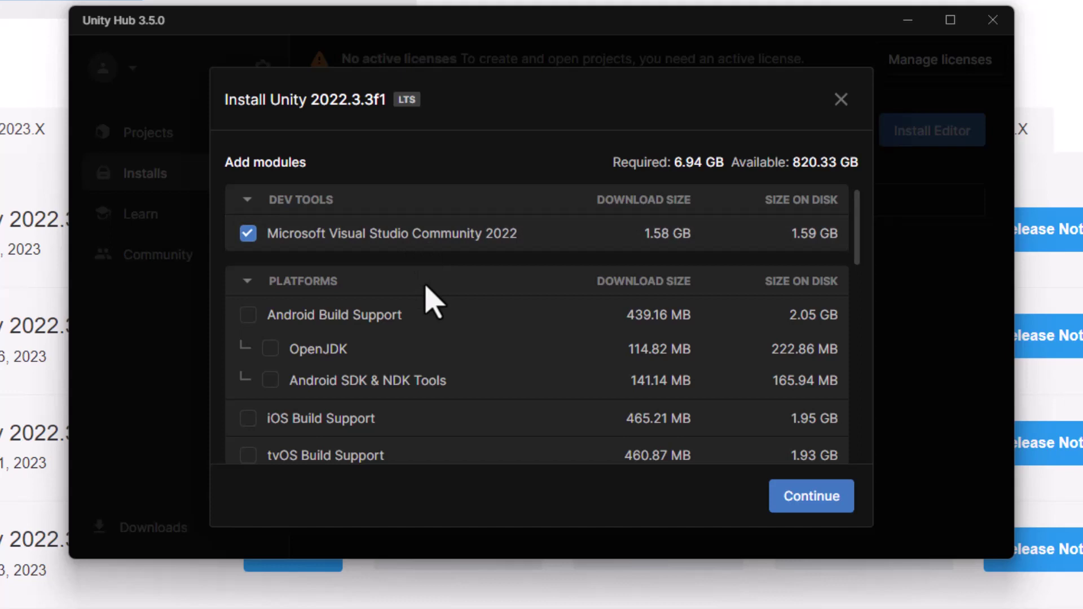
pyautogui.scroll(-9, 433, 301)
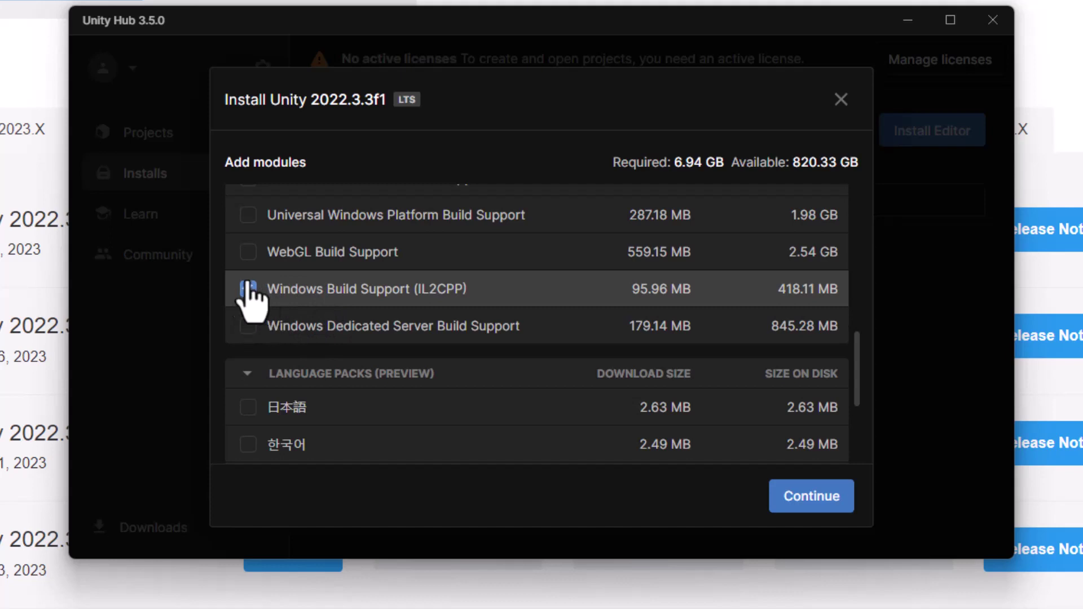
pyautogui.scroll(8, 295, 304)
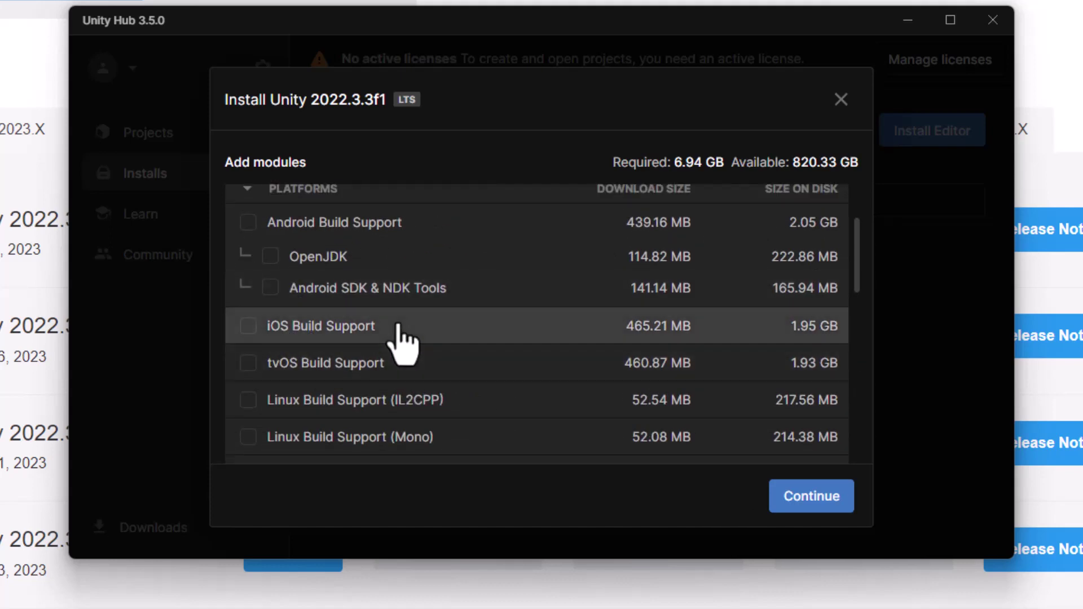
pyautogui.scroll(-4, 247, 372)
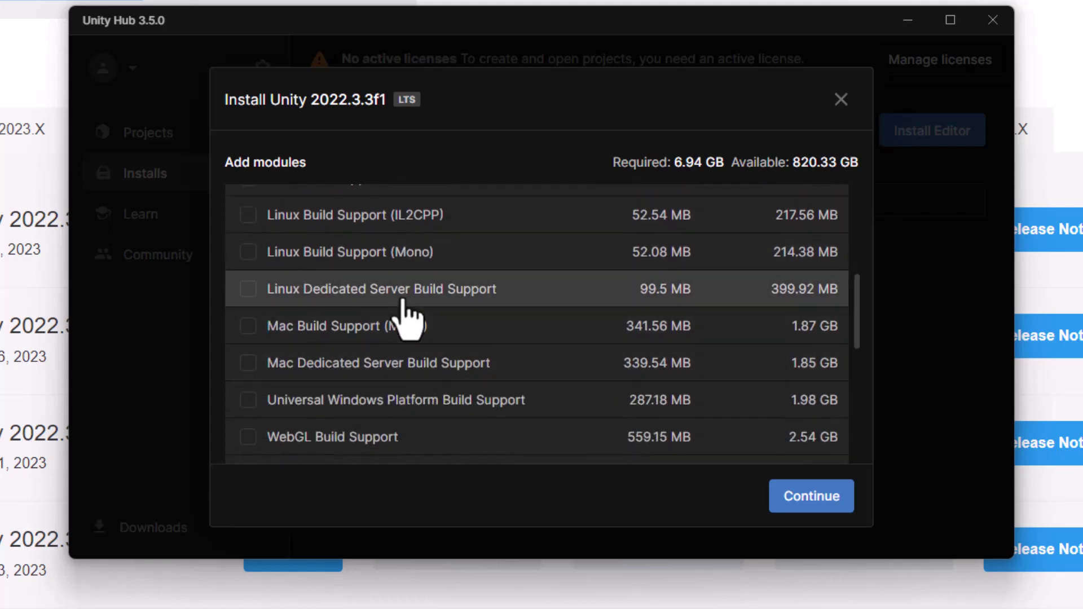
pyautogui.scroll(-4, 405, 309)
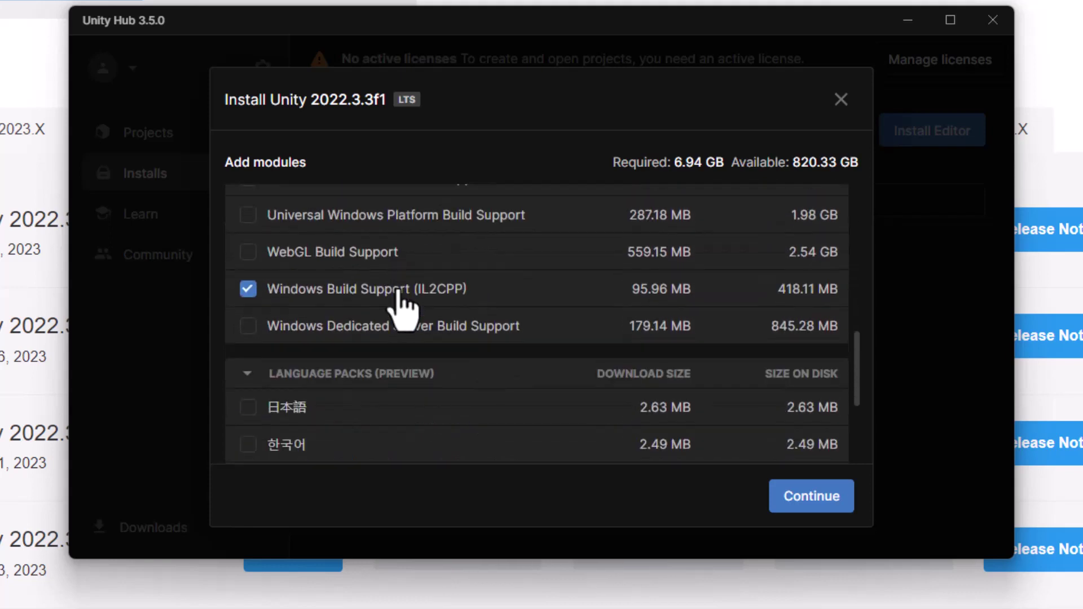
# Accept the Visual Studio 2022 license, install 2022.3.3f1, and expand its download progress items.
pyautogui.click(812, 496)
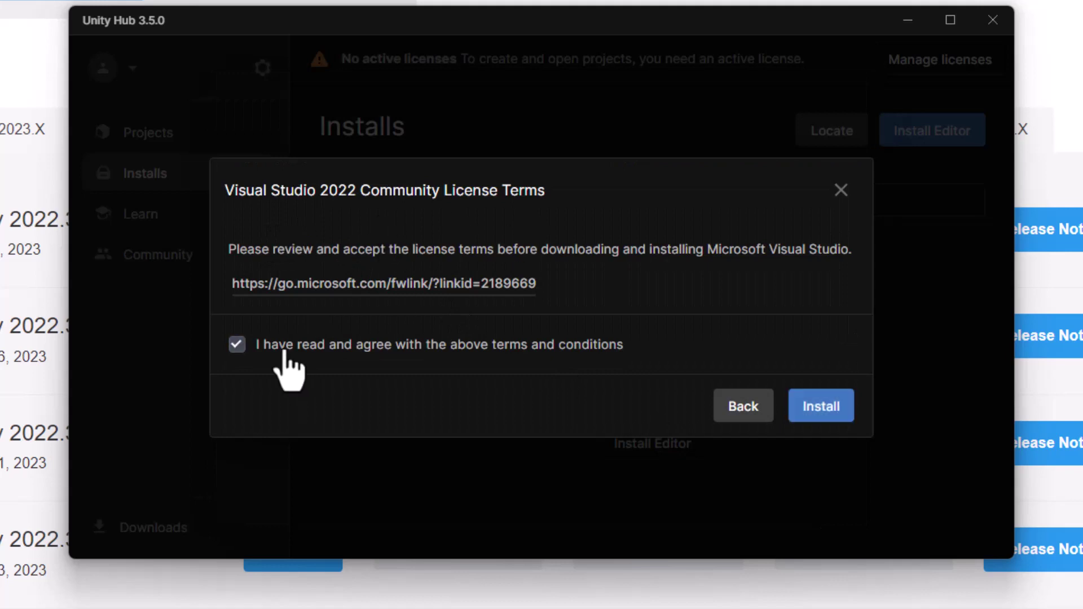
pyautogui.click(819, 415)
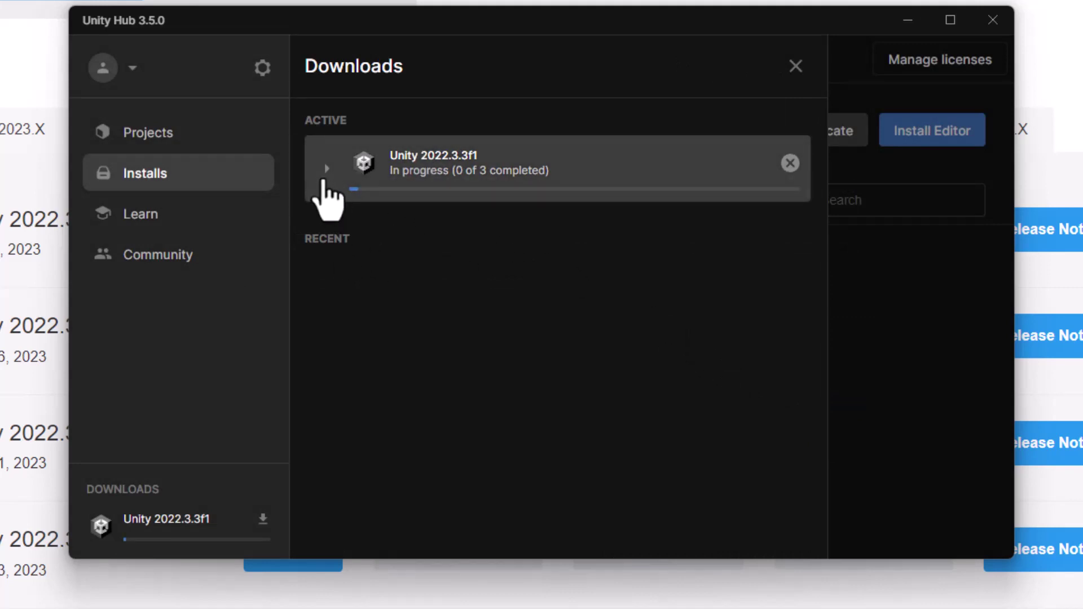
pyautogui.click(325, 169)
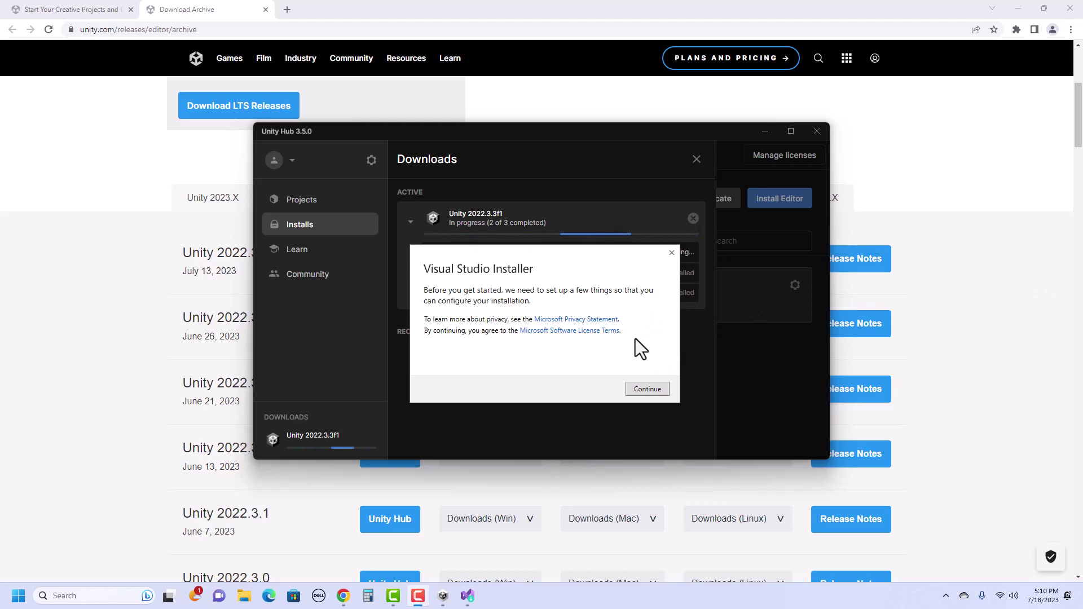
# Install Visual Studio Community 2022 with the Game development with Unity workload, excluding Unity Hub.
pyautogui.click(641, 388)
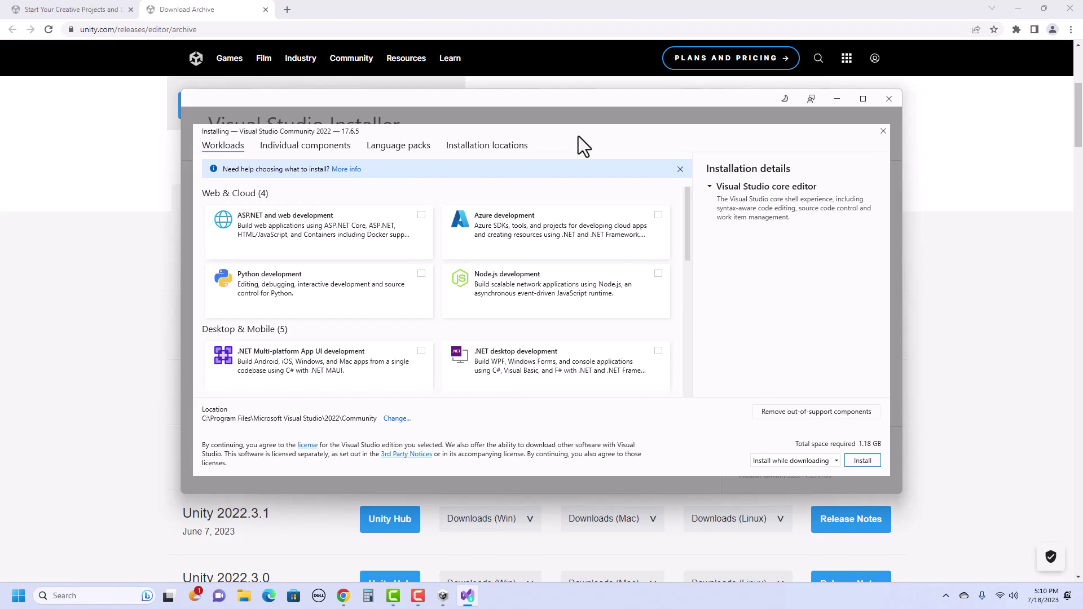
pyautogui.scroll(-3, 296, 220)
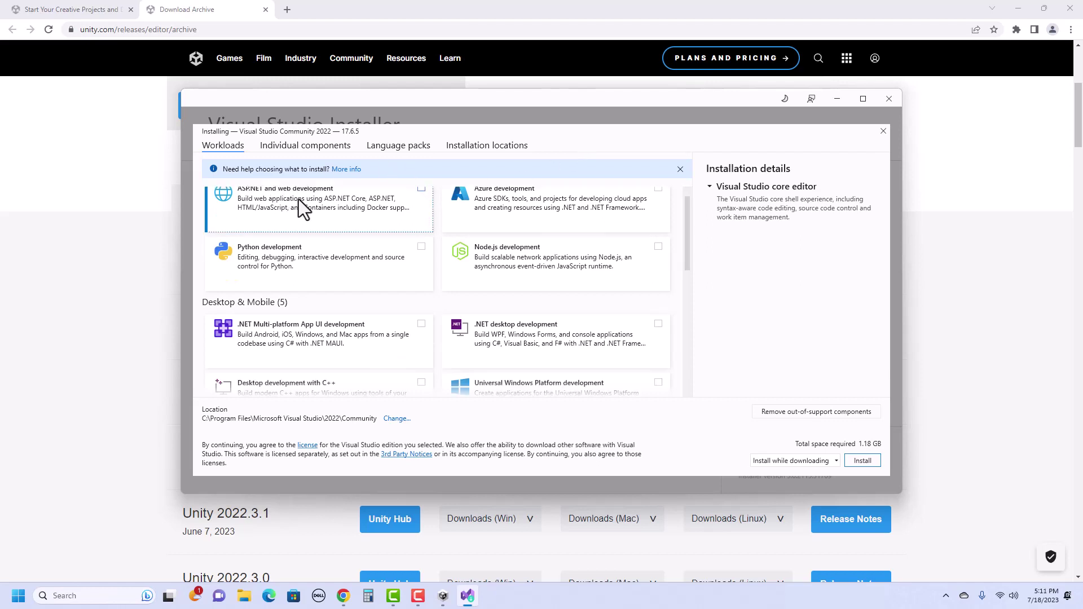
pyautogui.scroll(-1, 293, 265)
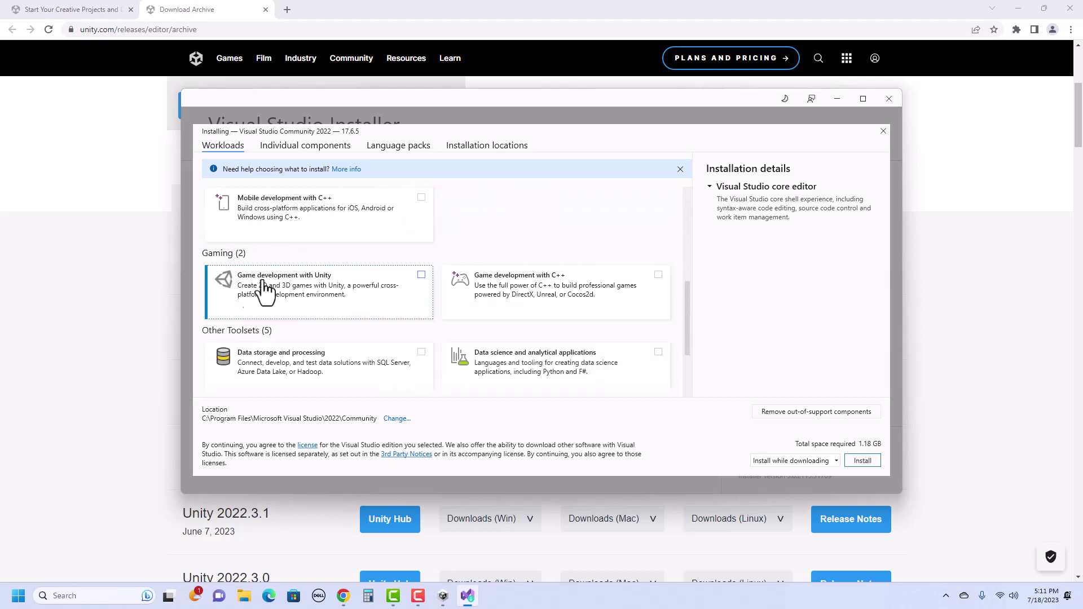
pyautogui.click(373, 313)
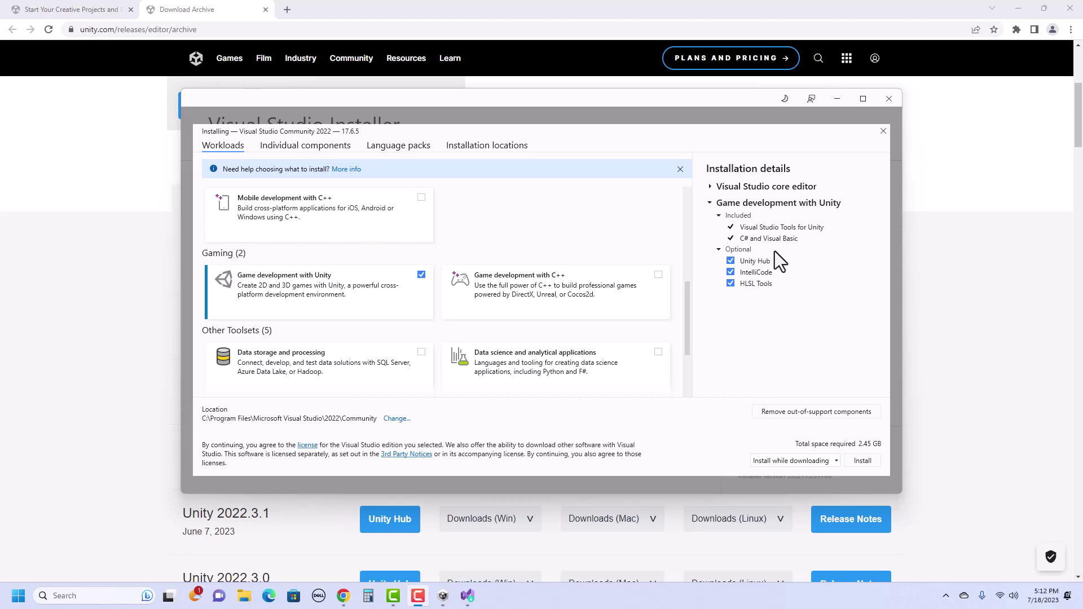
pyautogui.click(731, 262)
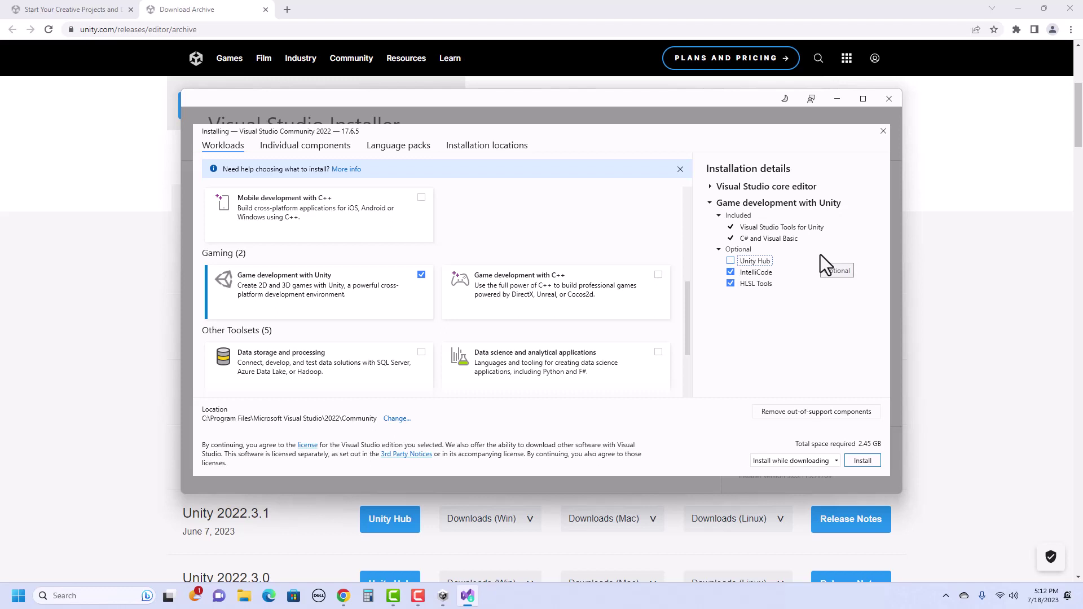
pyautogui.click(859, 461)
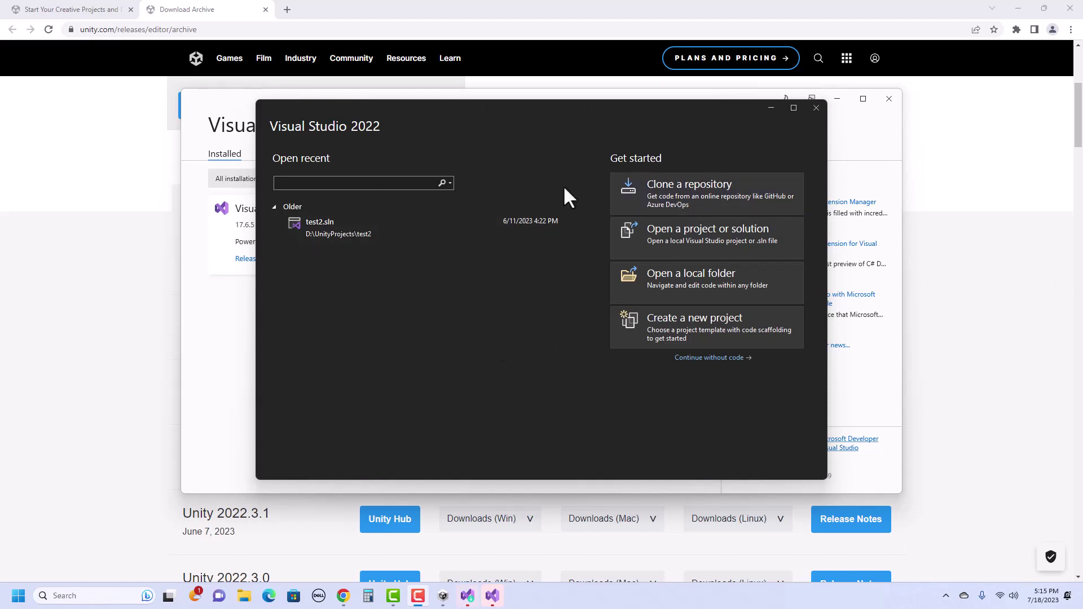
# Close the Visual Studio 2022 start window without opening a project.
pyautogui.click(815, 109)
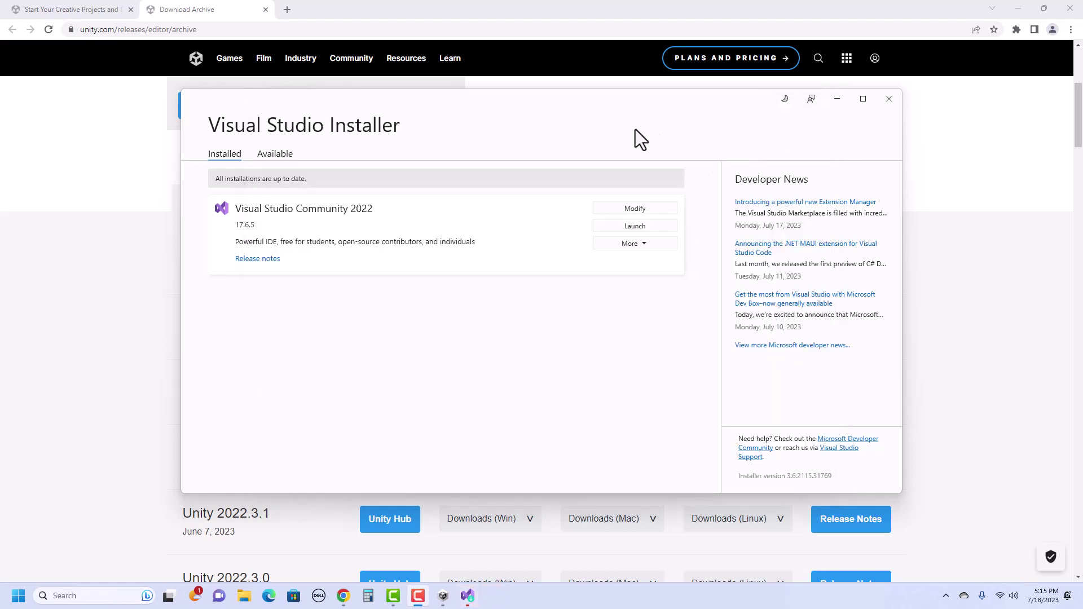
# Close Visual Studio Installer and the Downloads panel, then show the account avatar menu.
pyautogui.click(889, 99)
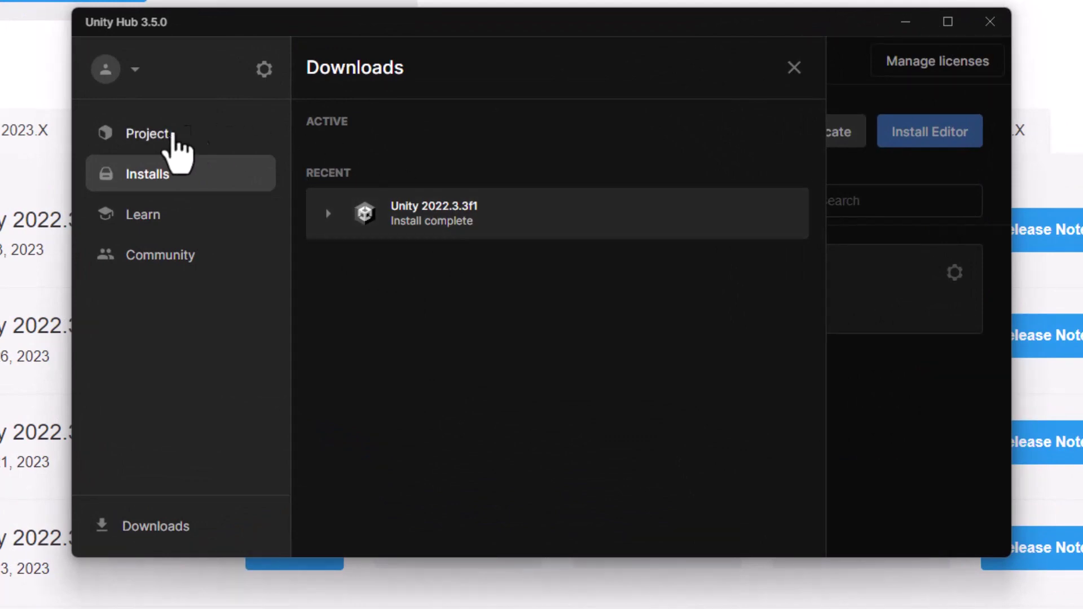
pyautogui.click(156, 178)
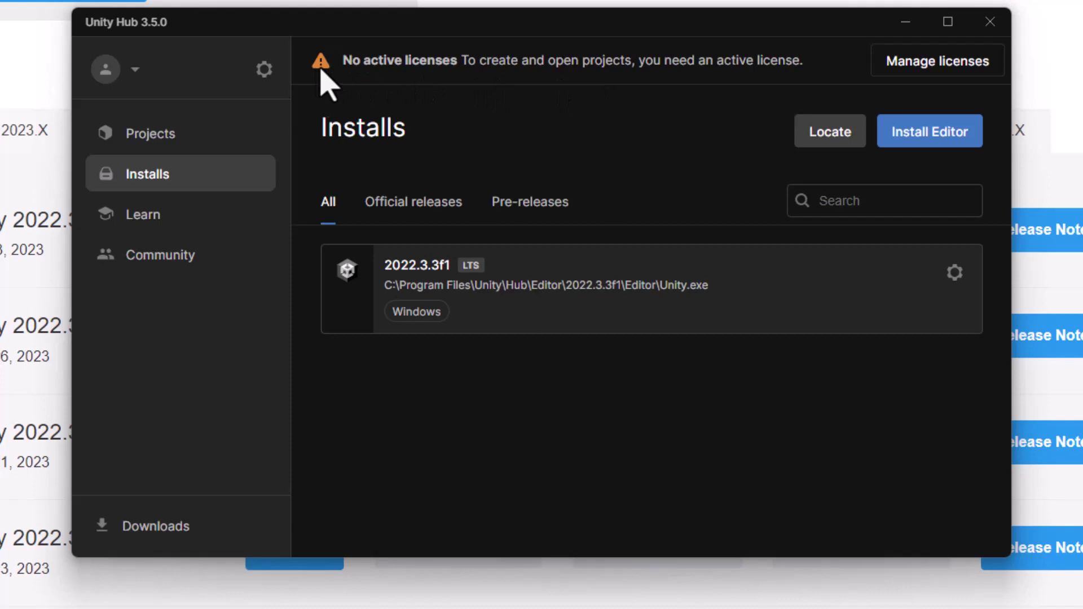
pyautogui.click(130, 74)
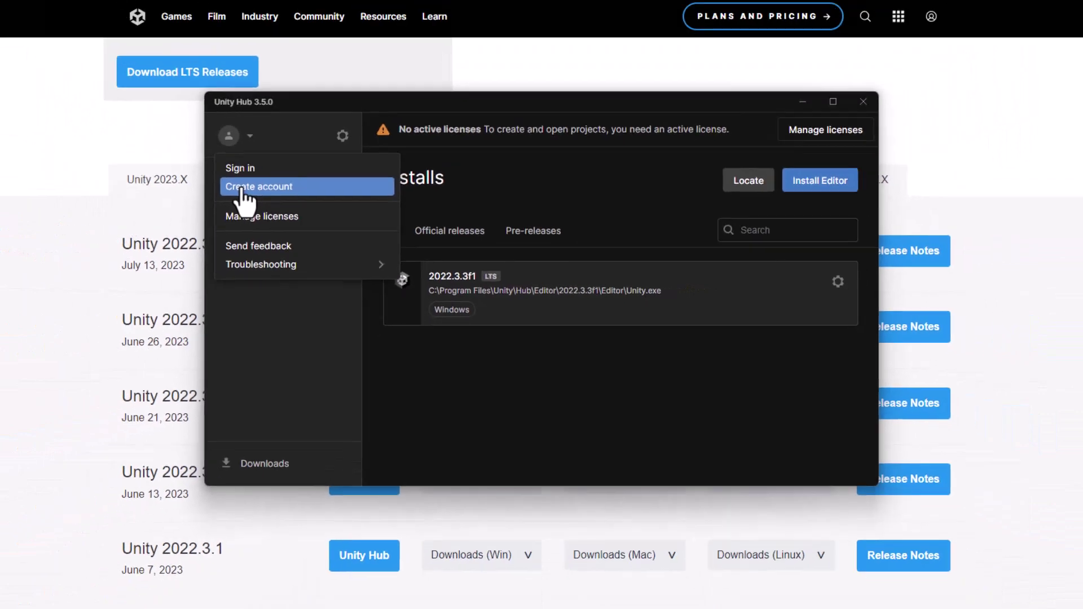
# Start Unity ID signup, then switch to logging in with an existing Unity ID to reach My Account Settings.
pyautogui.click(248, 187)
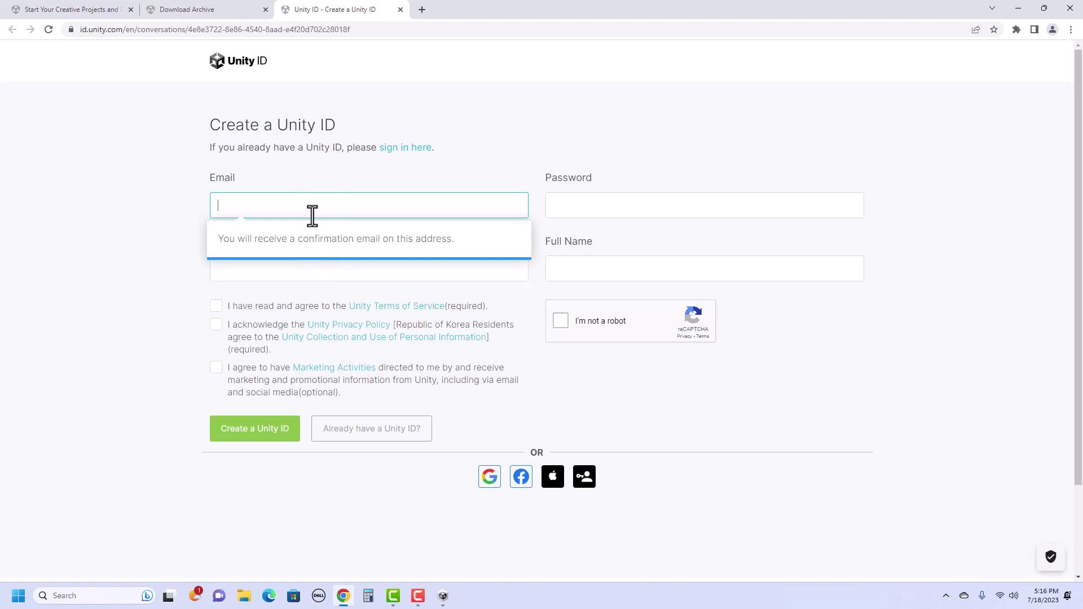
pyautogui.click(607, 205)
pyautogui.click(327, 270)
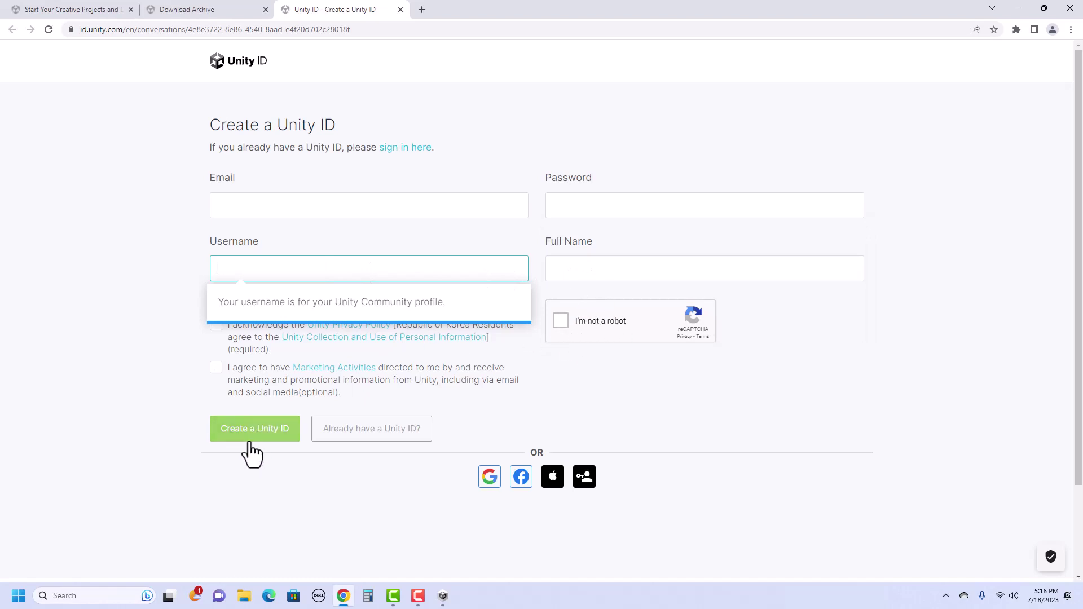
pyautogui.click(416, 441)
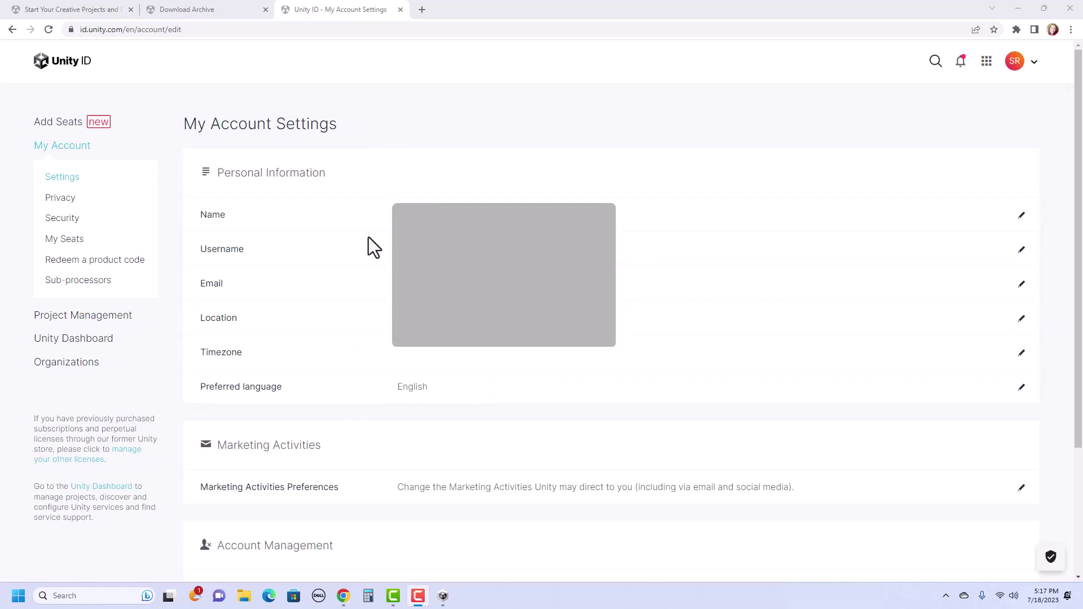
# From Unity Hub's licence settings, sign in through the browser and return to Unity Hub.
pyautogui.click(443, 597)
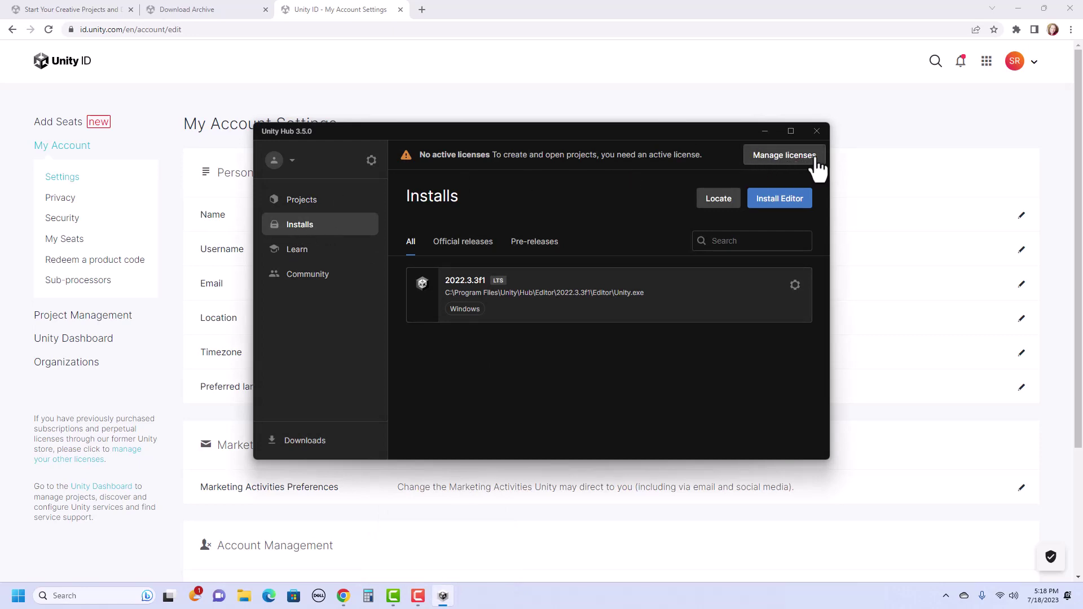
pyautogui.click(780, 167)
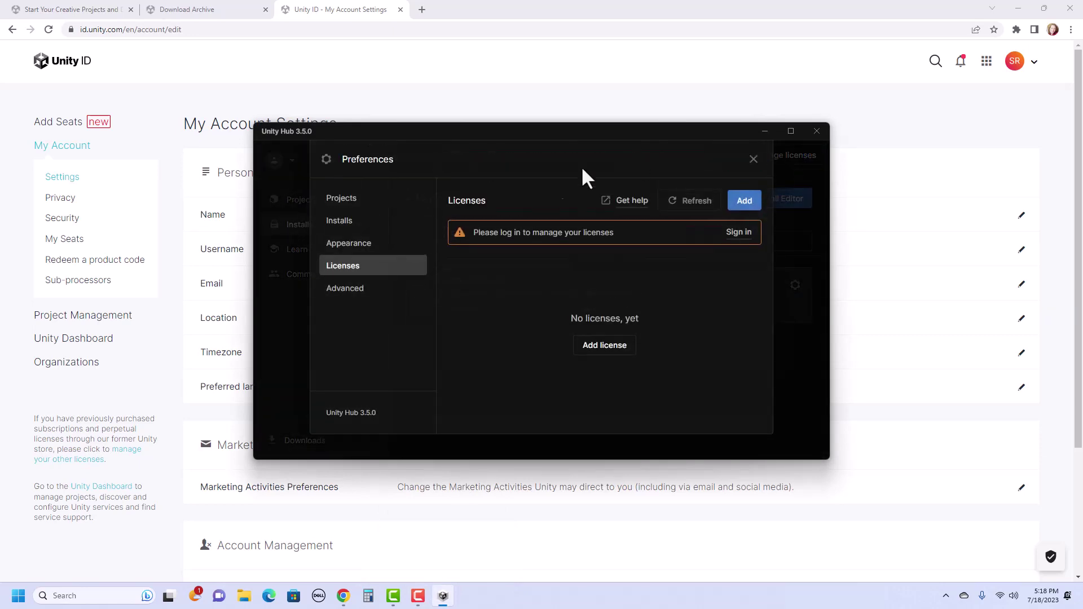
pyautogui.click(738, 232)
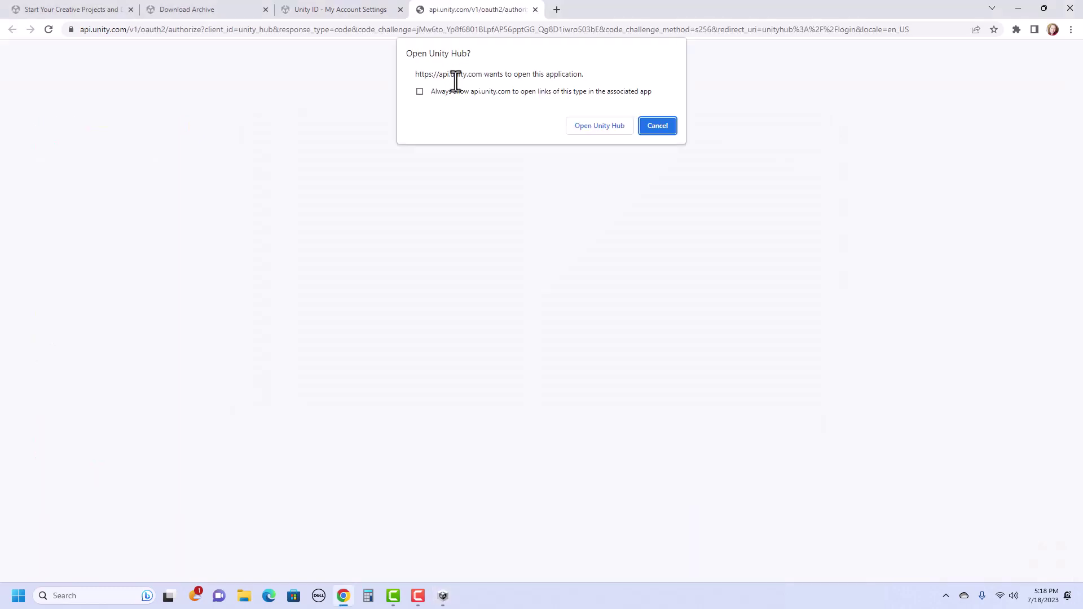
pyautogui.click(624, 130)
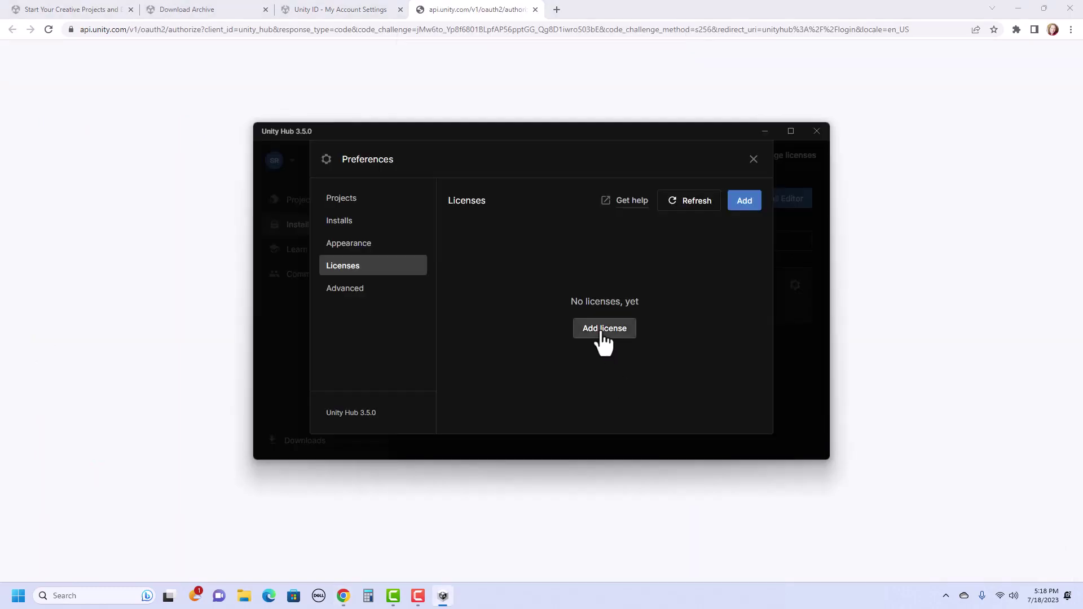
# Add a free Personal licence, agree to its terms, and close Preferences.
pyautogui.click(604, 328)
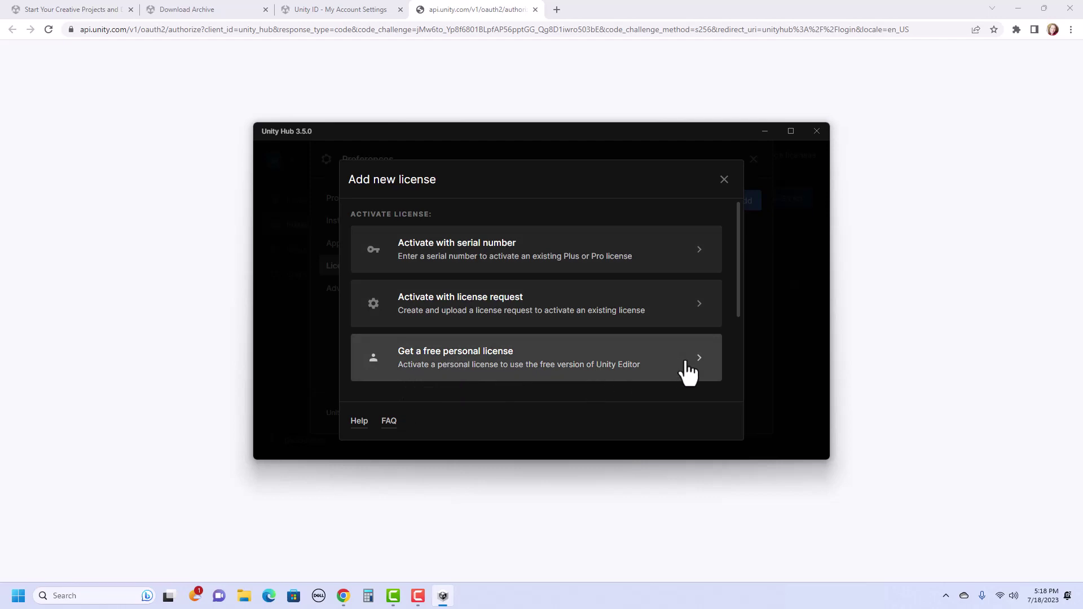
pyautogui.click(685, 362)
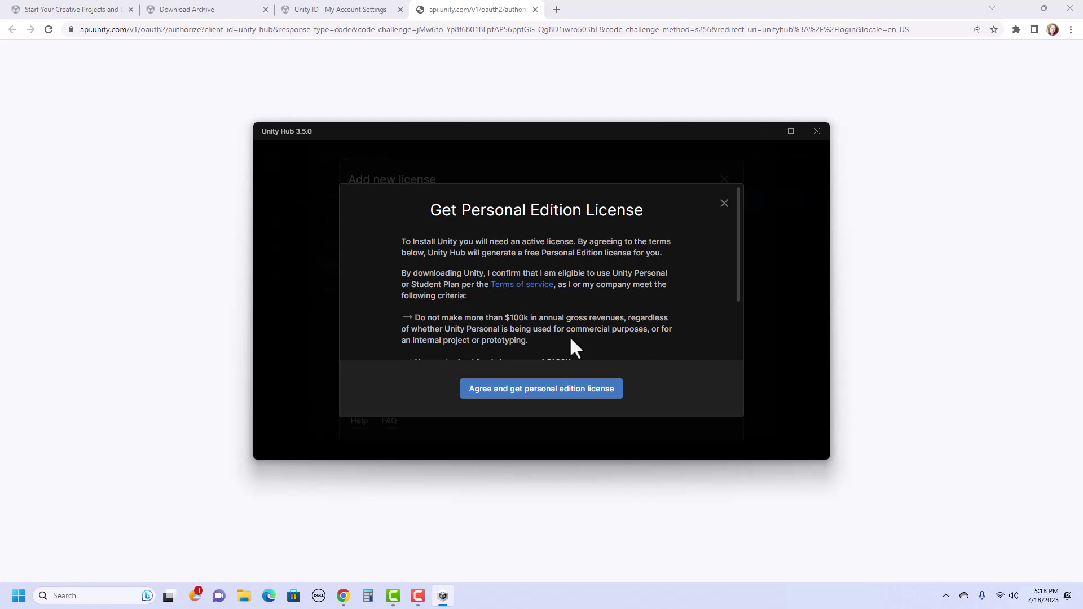
pyautogui.click(529, 397)
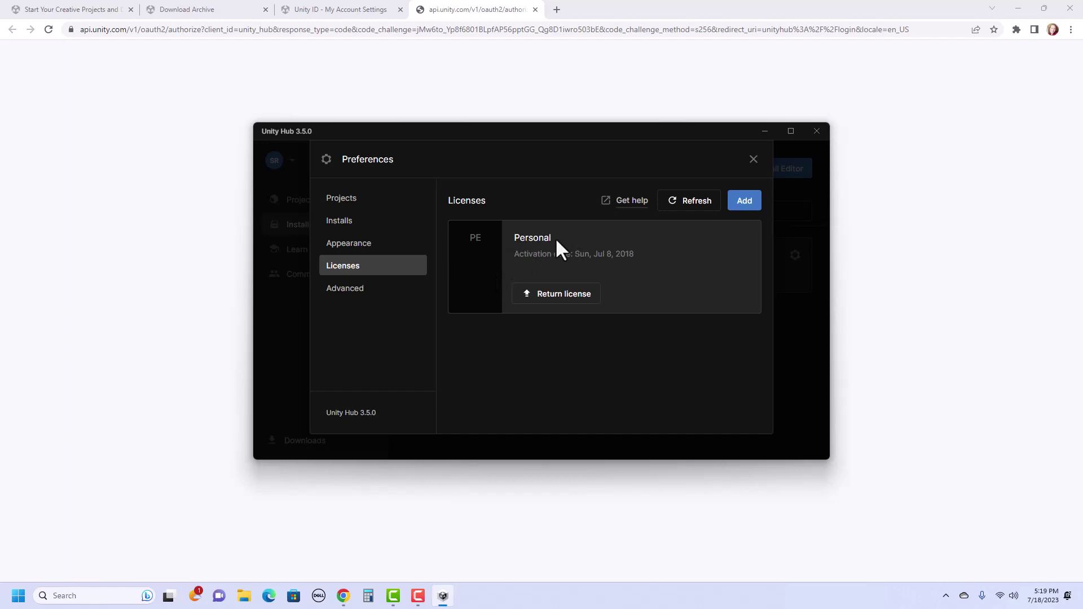
pyautogui.click(753, 160)
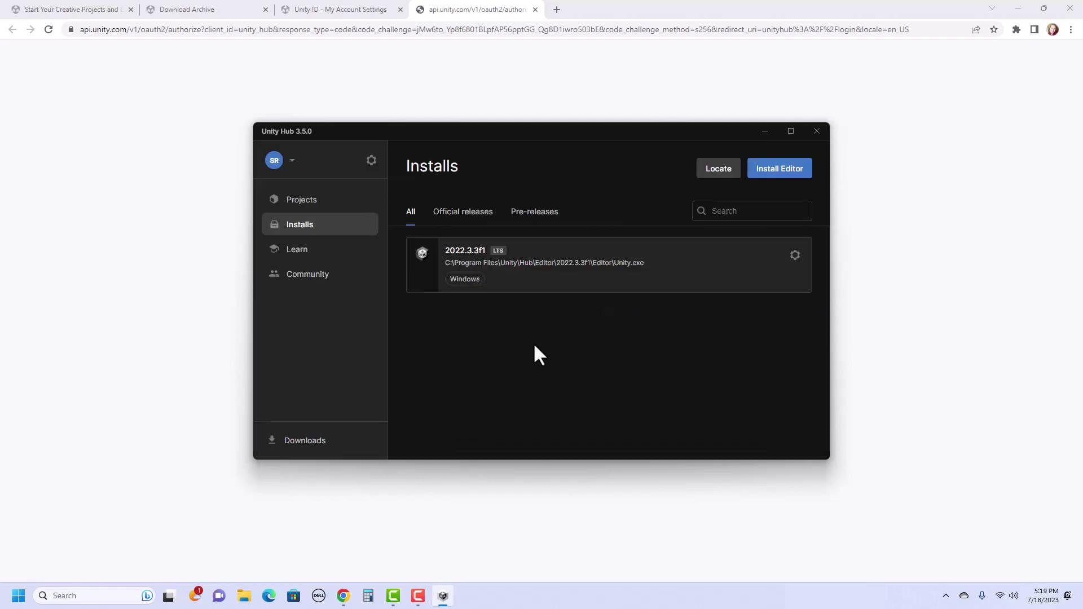
# Start a new project in Projects using editor version 2022.3.3f1.
pyautogui.click(295, 205)
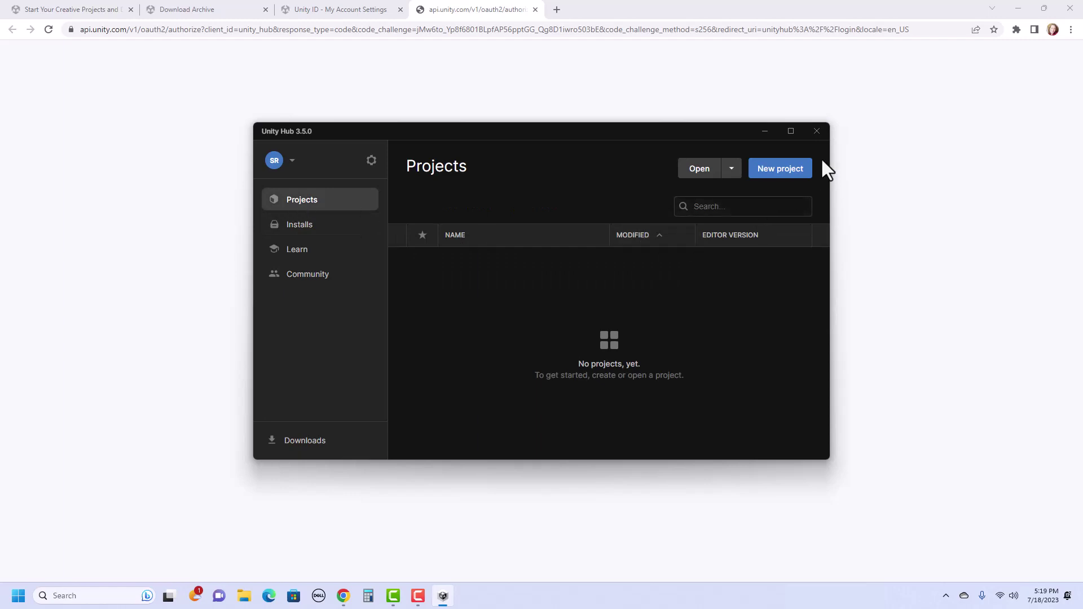
pyautogui.click(778, 178)
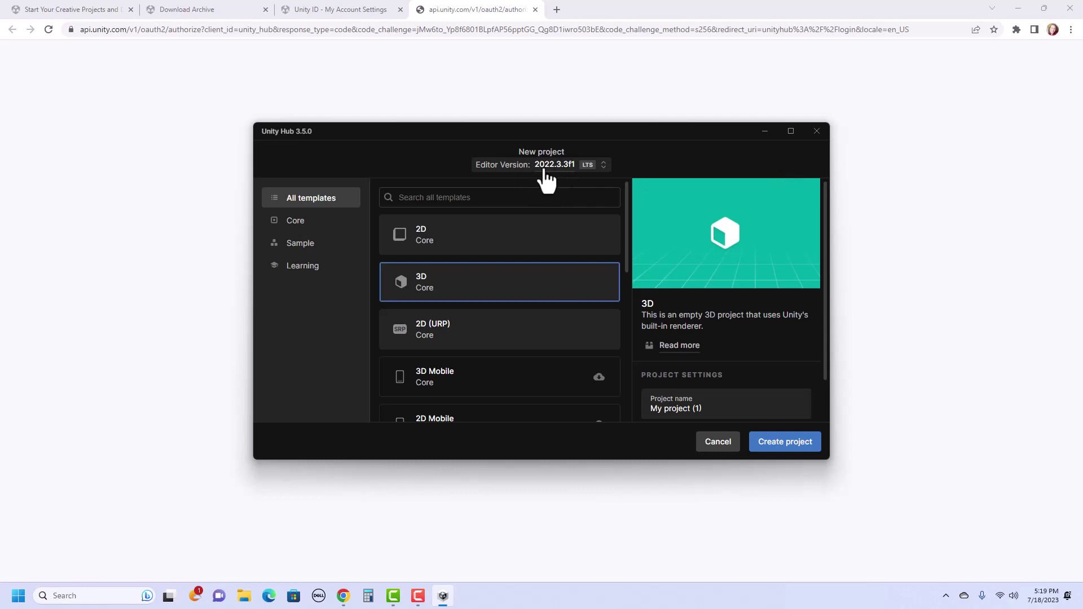
pyautogui.click(603, 165)
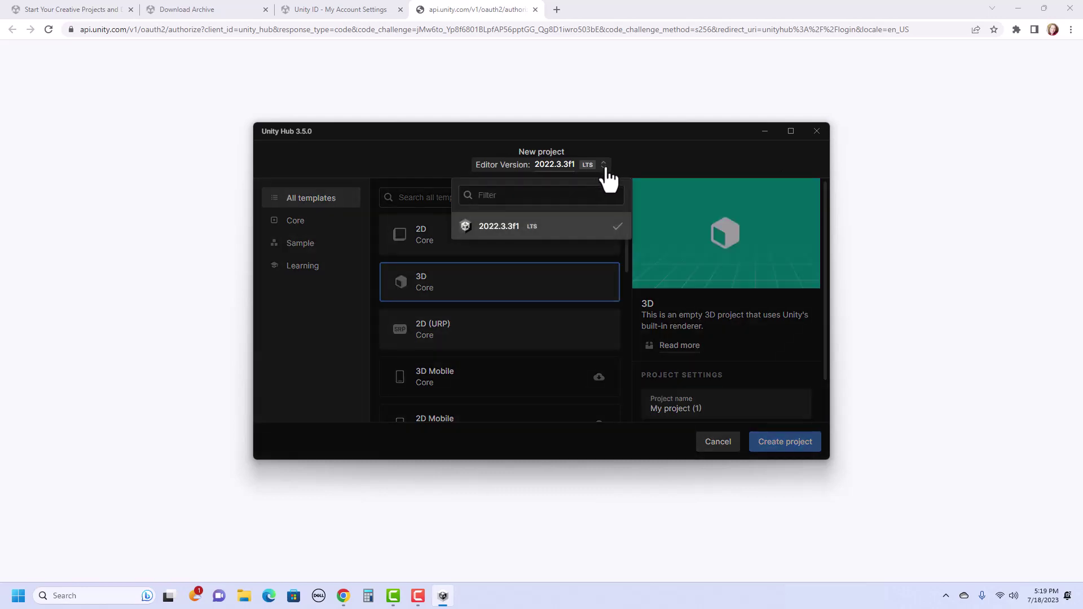
pyautogui.click(538, 231)
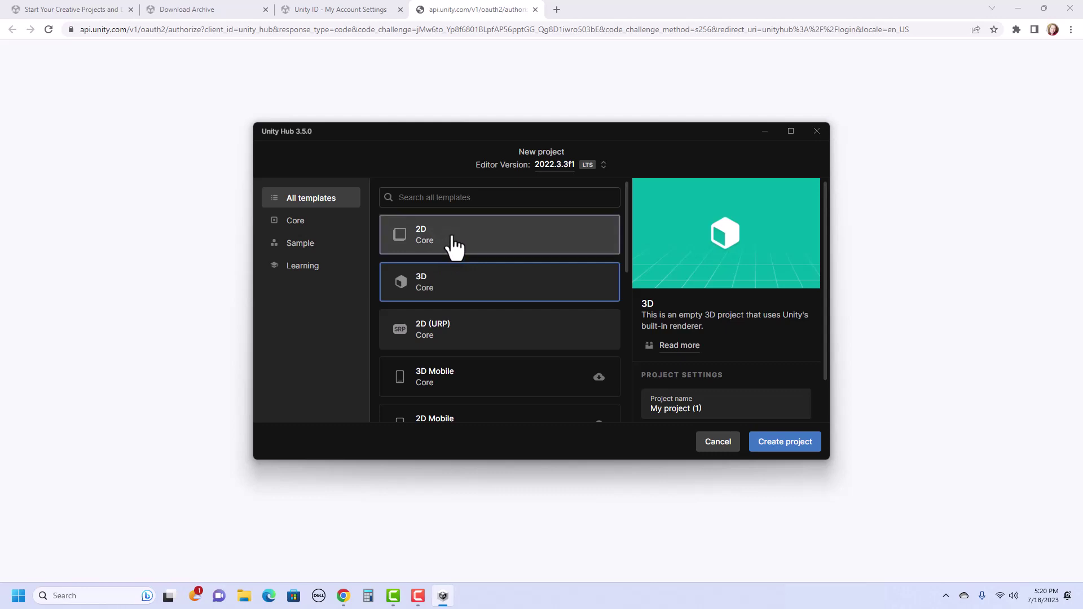
# Choose the 2D template and name the project ExampleProject.
pyautogui.click(465, 245)
pyautogui.scroll(-1, 744, 314)
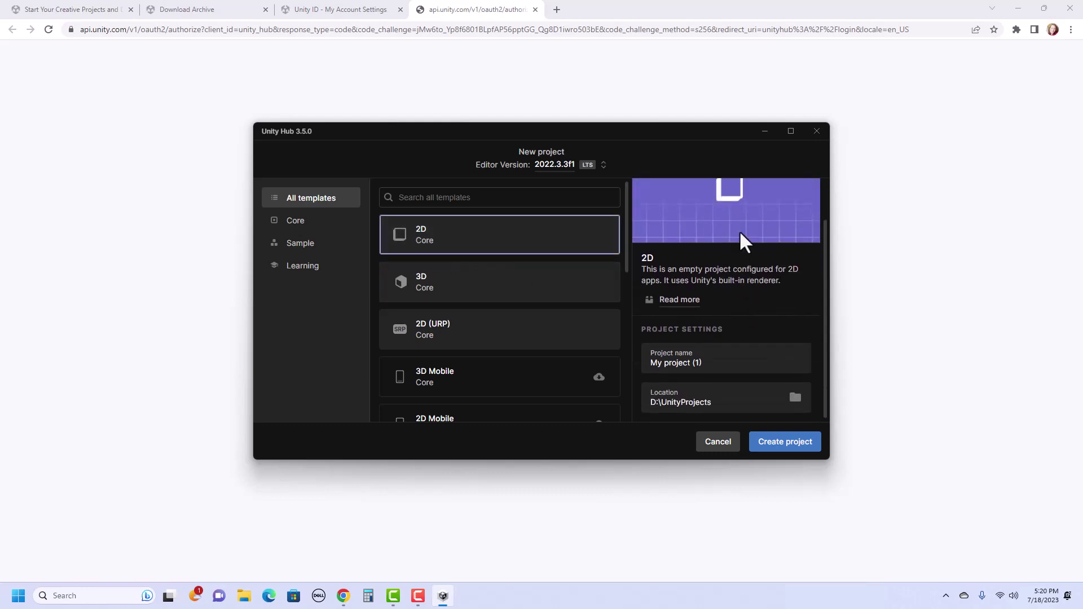
pyautogui.tripleClick(730, 361)
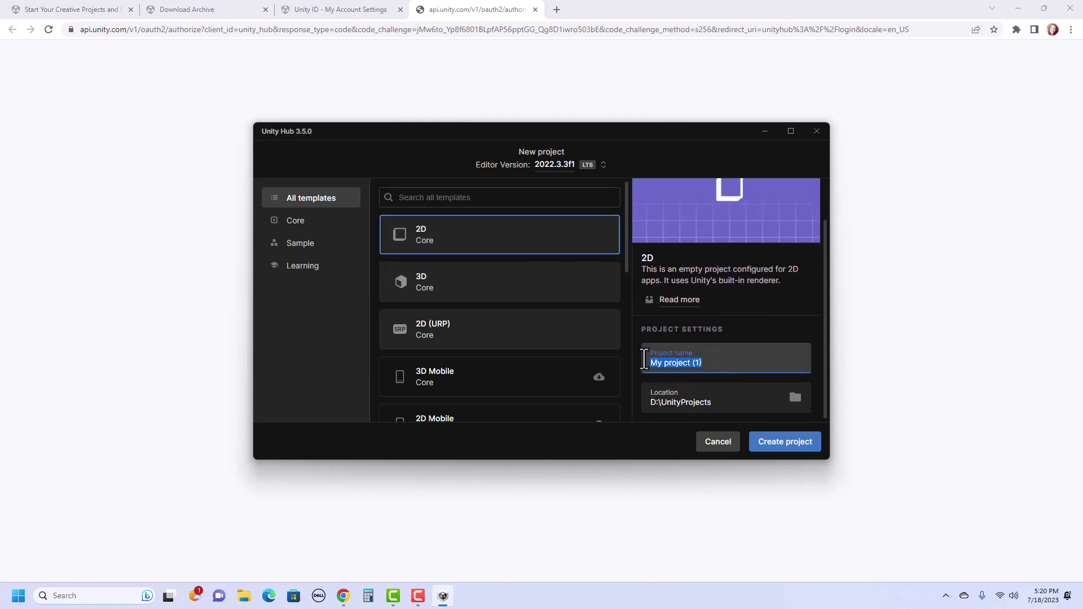
pyautogui.write('Ex')
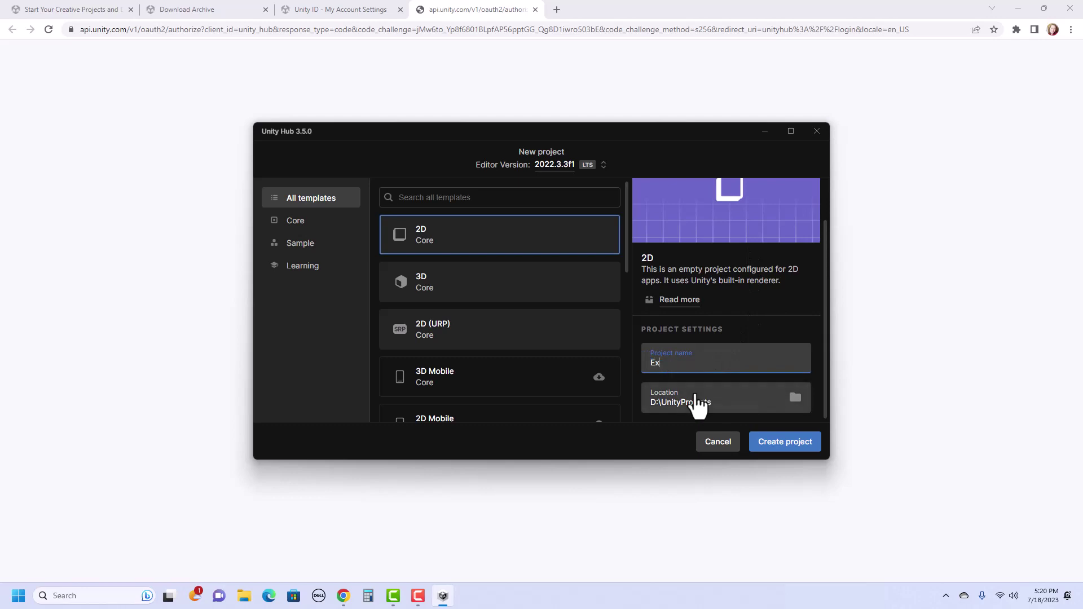
pyautogui.write('ampleProject')
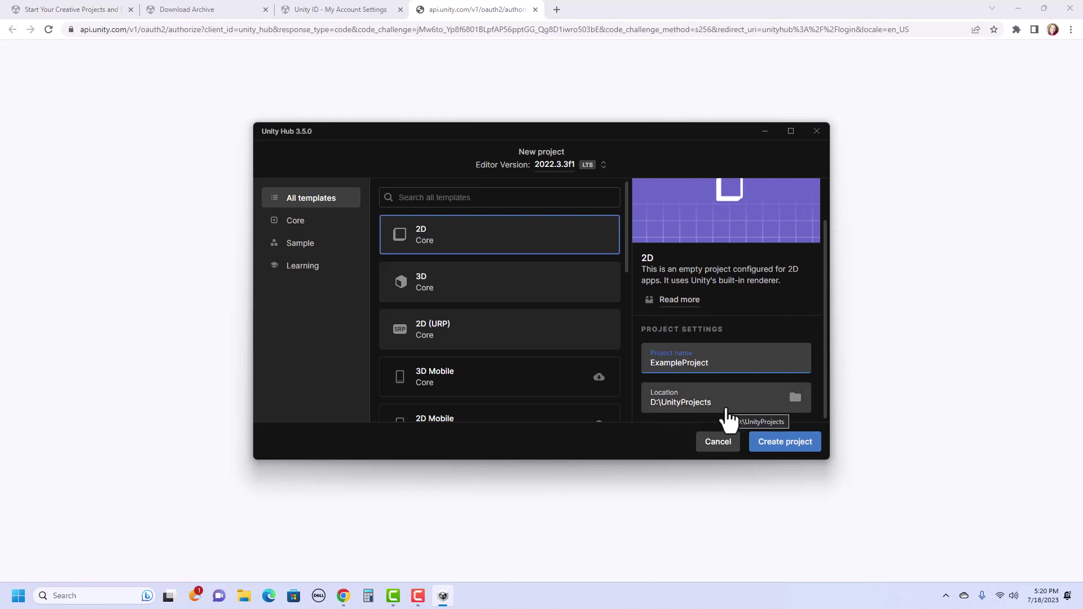
# Create the ExampleProject project so it opens in the Unity 2022.3 editor.
pyautogui.click(784, 442)
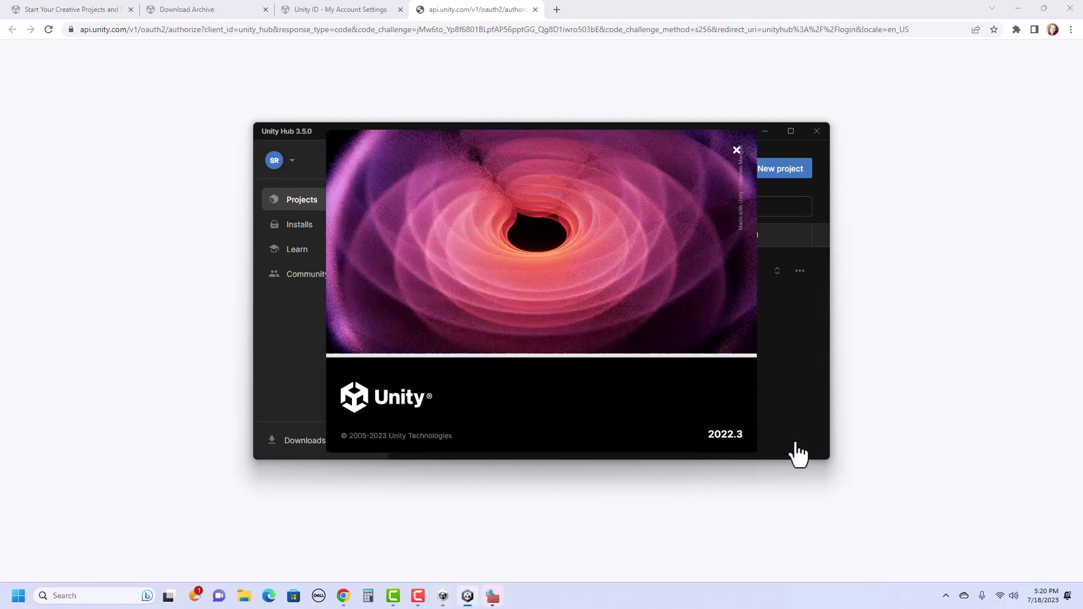